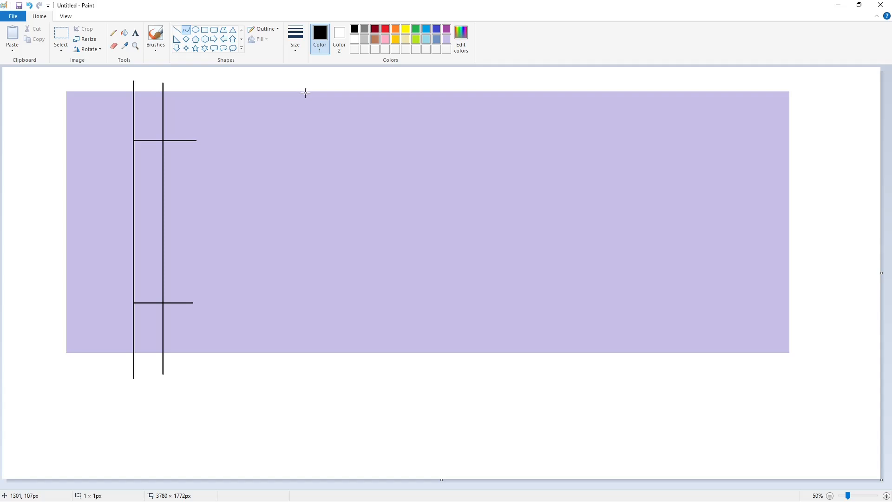
drag(305, 94, 348, 216)
mouse_move(327, 153)
mouse_down()
mouse_move(352, 110)
mouse_move(419, 159)
mouse_move(432, 190)
mouse_up()
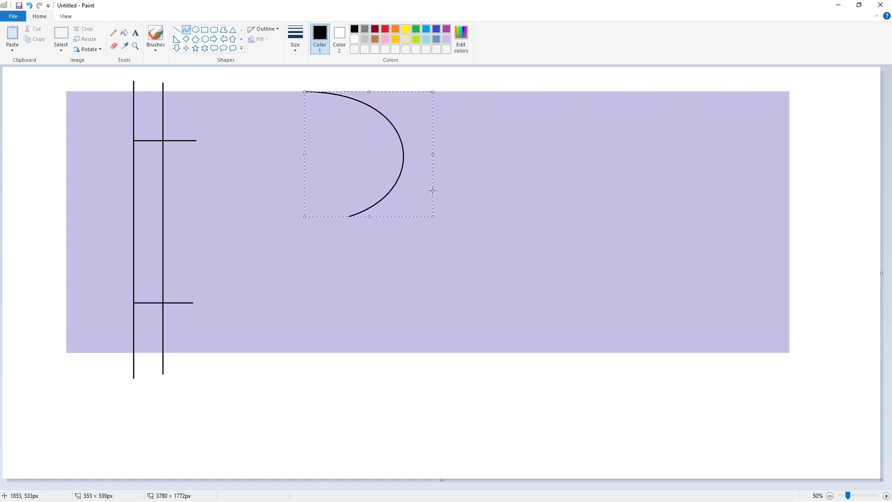
key(ctrl+z)
Step: Draw the B's upper bowl as a curve from the lavender rectangle's upper edge to the waist at mid-height
drag(304, 91, 349, 217)
mouse_move(356, 154)
mouse_down()
mouse_move(434, 95)
mouse_move(420, 203)
mouse_up()
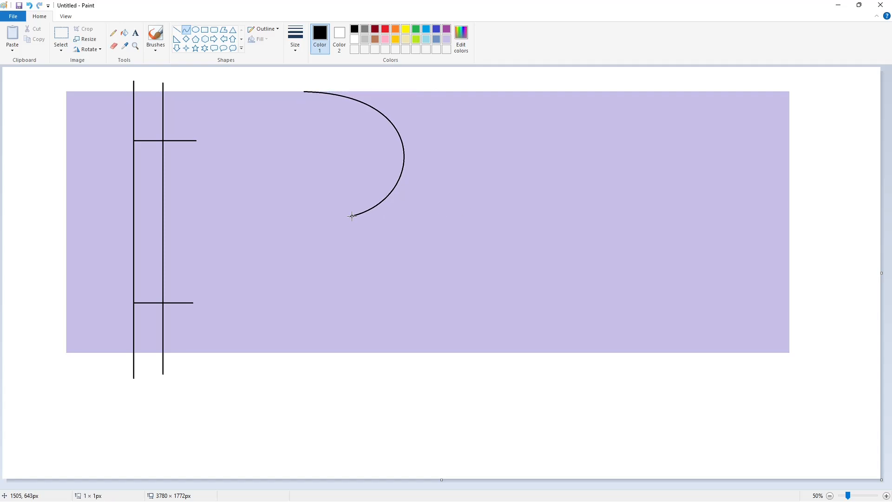
drag(351, 216, 320, 354)
drag(350, 244, 444, 356)
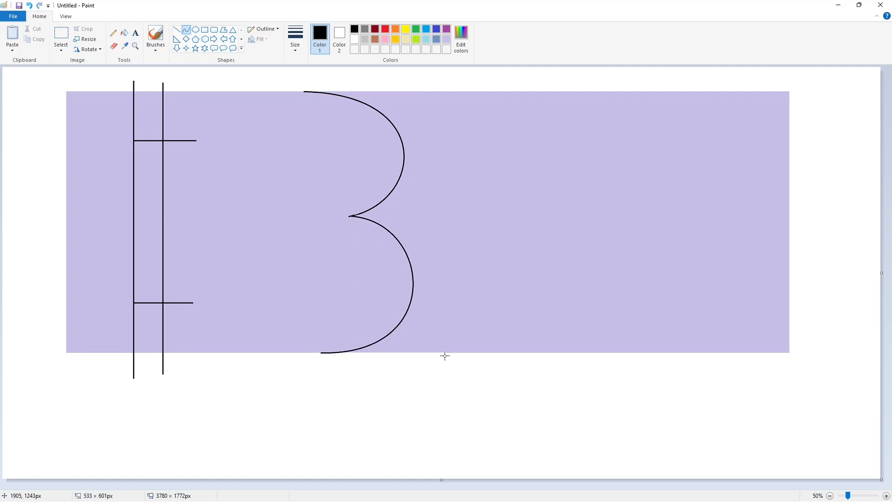
key(ctrl+z)
drag(349, 216, 322, 354)
mouse_move(335, 297)
mouse_down()
mouse_move(390, 233)
mouse_move(441, 352)
mouse_up()
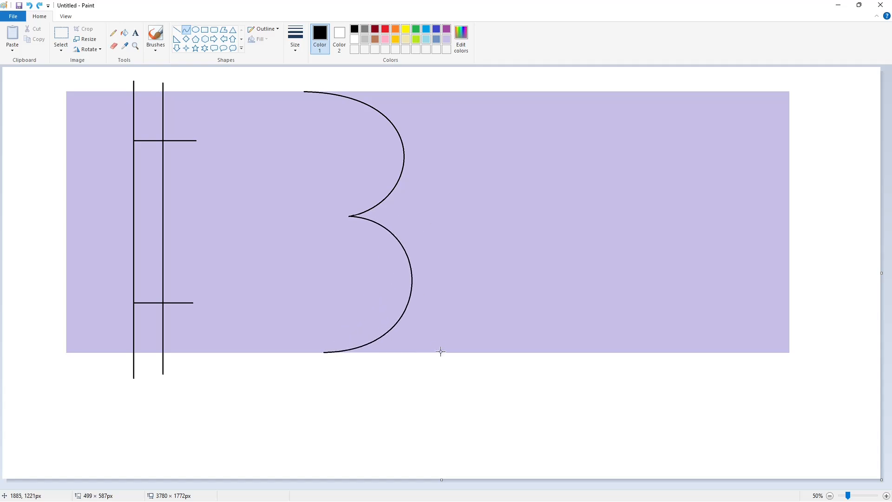
key(ctrl+z)
drag(349, 216, 322, 354)
mouse_move(342, 260)
mouse_down()
mouse_move(390, 231)
mouse_move(440, 352)
mouse_up()
key(ctrl+z)
drag(350, 217, 321, 353)
mouse_move(336, 279)
mouse_down()
mouse_move(422, 230)
mouse_move(428, 319)
mouse_up()
key(ctrl+z)
drag(349, 216, 323, 355)
mouse_move(336, 284)
mouse_down()
mouse_move(440, 241)
mouse_move(434, 354)
mouse_up()
key(ctrl+z)
Step: Draw the lower bowl from joined curves running from the waist around to the rectangle's lower edge
drag(349, 217, 411, 278)
drag(383, 244, 323, 353)
click(468, 249)
drag(398, 292, 413, 317)
drag(405, 323, 386, 353)
click(532, 287)
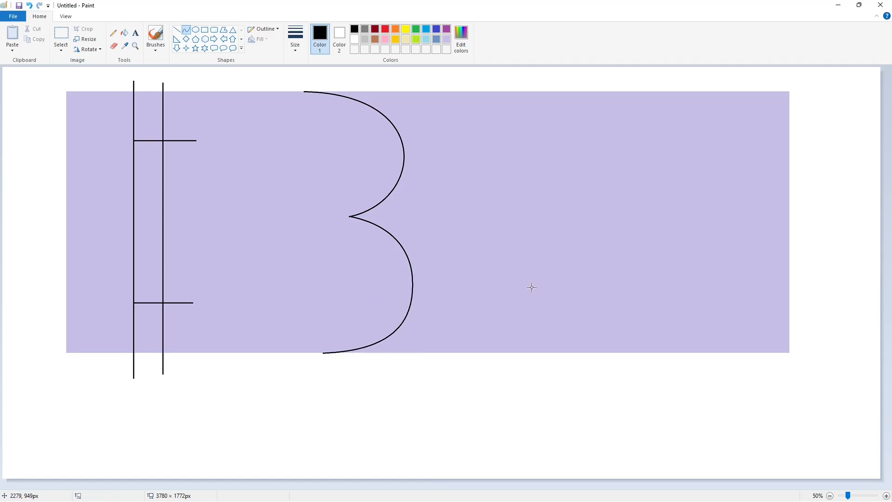
Step: Draw a circle about 397 × 397 px inside the upper bowl as the B's upper counter
click(196, 31)
drag(235, 130, 316, 212)
drag(282, 180, 282, 169)
mouse_move(276, 201)
mouse_down()
mouse_move(279, 211)
mouse_move(280, 191)
mouse_up()
drag(312, 166, 323, 166)
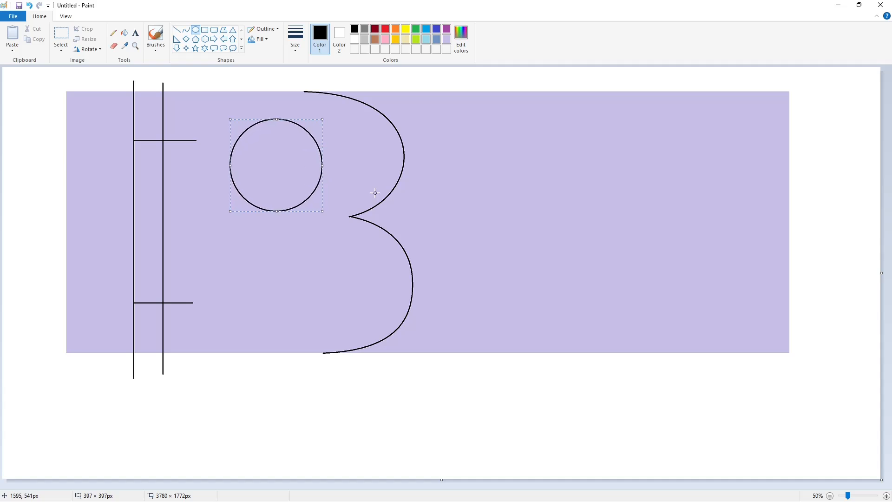
click(374, 193)
Step: Draw a second circle of about the same size directly below the first as the B's lower counter
drag(238, 247, 319, 326)
mouse_move(281, 301)
mouse_down()
mouse_move(276, 287)
mouse_move(281, 325)
mouse_move(286, 289)
mouse_move(323, 280)
mouse_up()
click(371, 290)
Step: Fill the B's body and both serifs with black
click(124, 32)
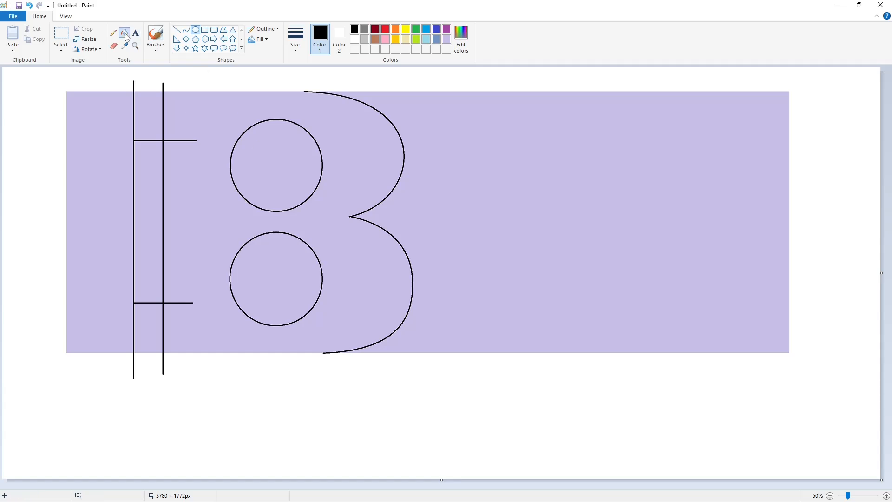
click(209, 137)
click(155, 114)
click(152, 320)
Step: Fill both counters, the gap between the serifs and the lavender strip beside them with white, and recolour the letter purple
click(353, 39)
click(274, 163)
click(274, 279)
click(149, 223)
click(100, 223)
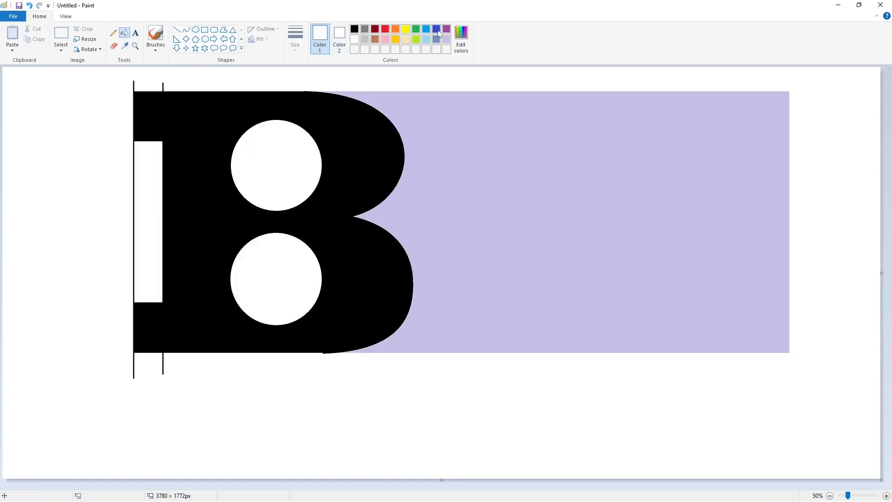
click(445, 28)
click(330, 125)
Step: Draw a small black-outlined ellipse about 25 × 29 px in the white area left of the letter
click(354, 28)
click(196, 30)
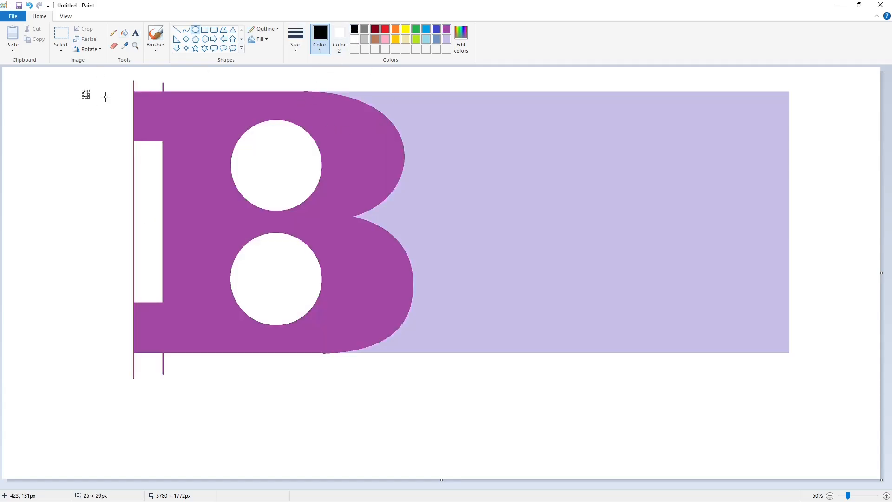
click(729, 435)
Step: Copy the small ellipse with a transparent selection and fit the copy into the upper serif's upper-left corner
click(885, 495)
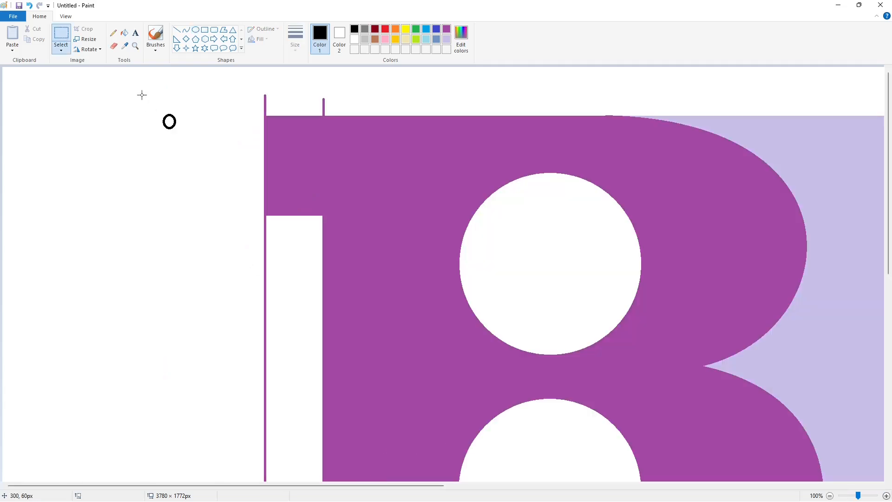
key(ctrl+v)
click(61, 49)
click(82, 135)
drag(19, 121, 265, 151)
key(Up)
key(Up)
key(Up)
key(Left)
key(Left)
key(Left)
key(Left)
key(Left)
key(Left)
key(Left)
key(Left)
key(Left)
key(Left)
key(Left)
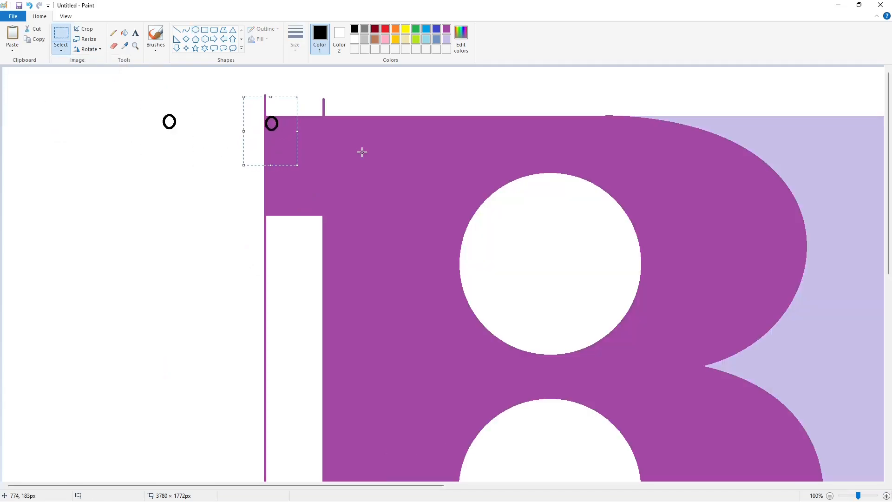
click(362, 152)
Step: Paste another small ellipse and align it with the upper serif's lower-left corner
key(ctrl+v)
drag(30, 83, 274, 198)
key(Left)
key(Left)
key(Left)
key(Left)
key(Left)
key(Left)
key(Left)
key(Left)
key(Left)
key(Left)
Step: Paste a small ellipse into the lower serif's upper-left corner
scroll(432, 258, down, 5)
key(ctrl+v)
drag(31, 93, 270, 233)
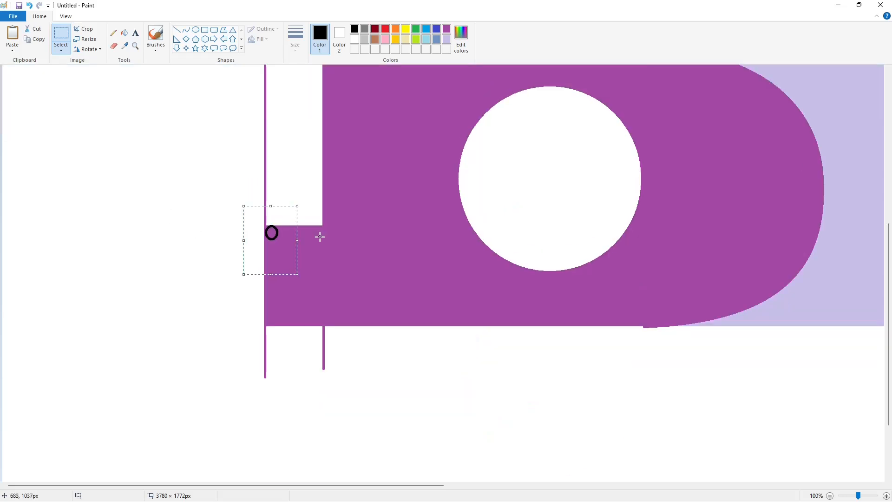
click(319, 237)
Step: Place a fourth small ellipse copy in the lower serif's lower-left corner
drag(33, 93, 276, 319)
key(Left)
key(Left)
key(Left)
key(Left)
key(Left)
key(Left)
key(Left)
click(392, 302)
Step: Fill the left vertical guide line and the corner slivers outside the ellipses with white to round the serif corners
click(124, 33)
click(355, 39)
click(267, 221)
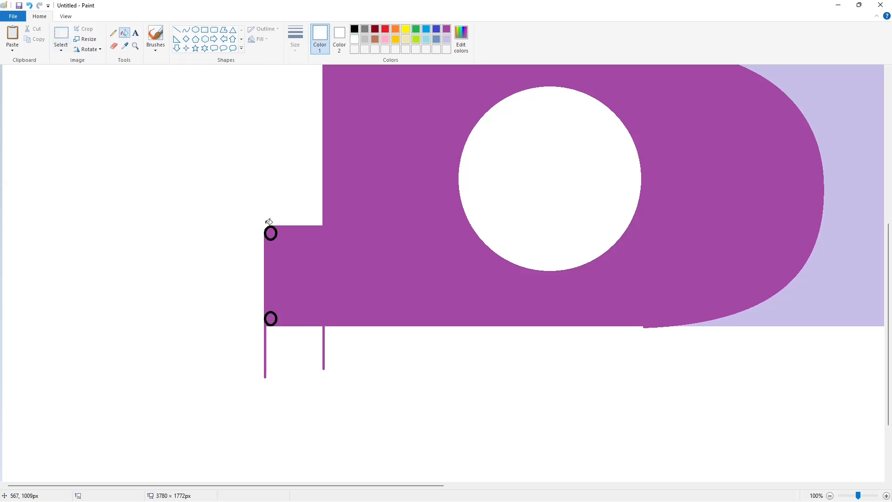
scroll(302, 181, up, 7)
click(265, 111)
Step: Fill the letter with black to merge it with the ellipse outlines, and recolour the whole shape purple
click(357, 29)
click(380, 150)
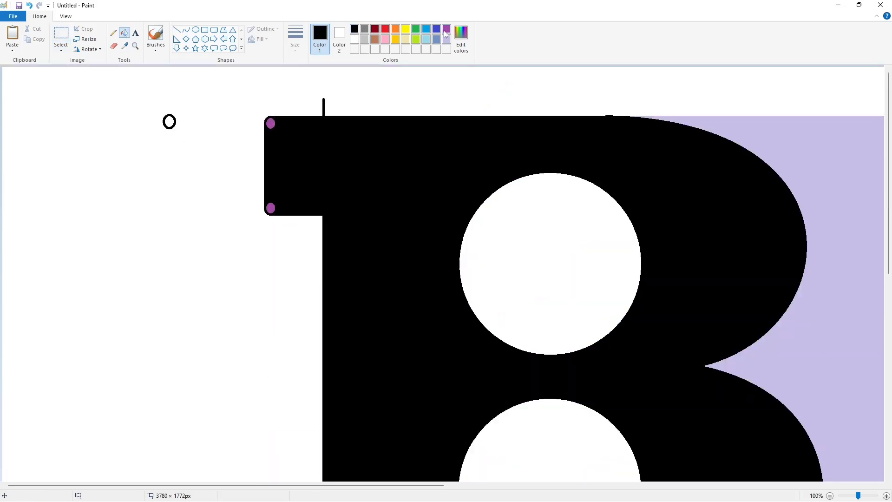
click(444, 31)
click(403, 167)
click(829, 496)
Step: Draw a larger black-outlined circle in the white area left of the letter, below the small ellipse
click(355, 29)
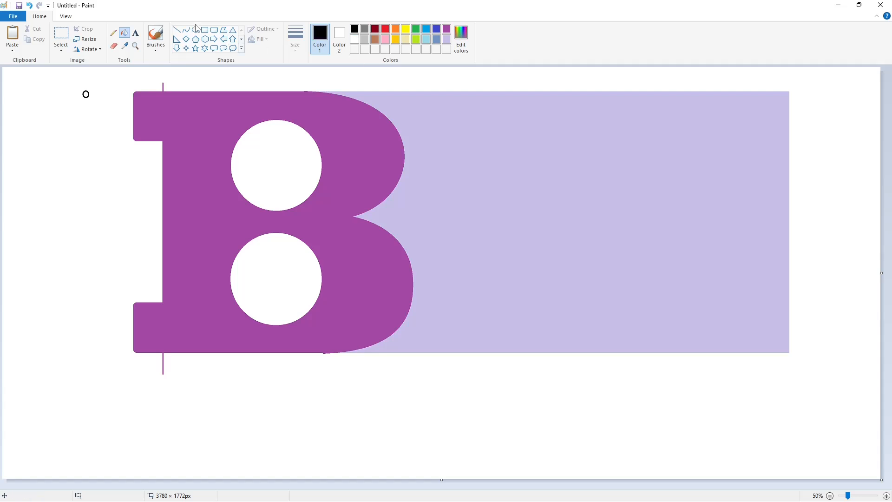
click(195, 30)
mouse_move(109, 151)
mouse_down()
mouse_move(150, 190)
mouse_move(143, 170)
mouse_move(125, 180)
mouse_move(59, 164)
mouse_up()
Step: Copy the larger circle and fit the copy into the inner corner between the upper serif and the stem
click(61, 40)
drag(21, 121, 103, 226)
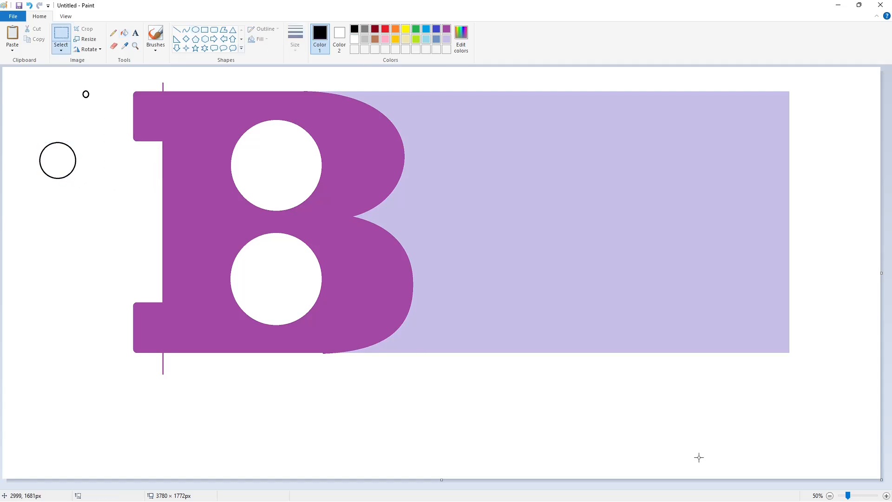
click(886, 496)
scroll(410, 438, down, 2)
key(ctrl+v)
drag(84, 154, 290, 161)
key(Right)
key(Right)
key(Right)
key(Right)
key(Right)
key(Right)
key(Up)
key(Up)
key(Up)
key(Up)
key(Up)
key(Up)
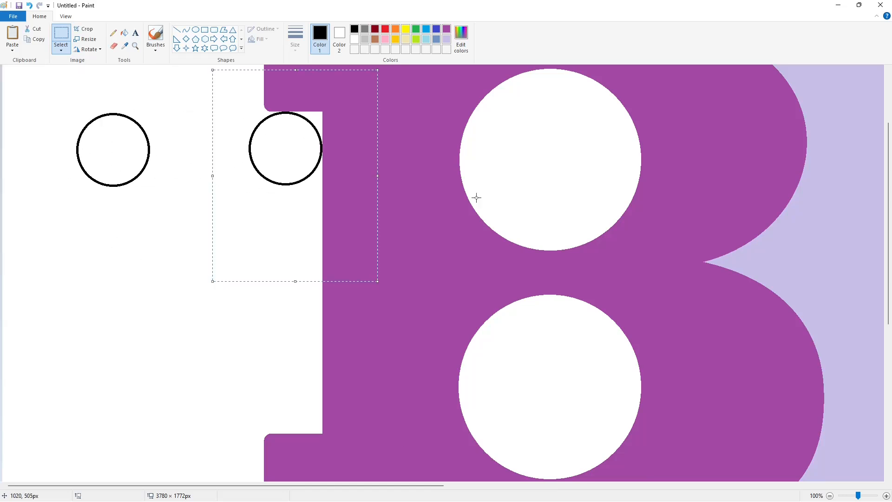
click(476, 197)
Step: Fill the corner sliver between the upper circle copy, serif and stem with purple, and the circle's outline with white
click(124, 33)
click(446, 29)
click(317, 115)
click(356, 30)
click(355, 40)
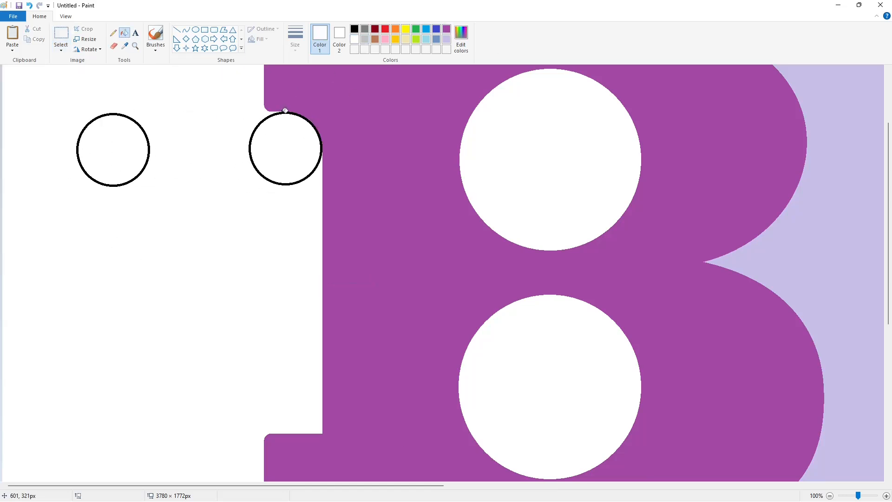
click(282, 112)
Step: Paste another larger circle and fit it into the inner corner between the lower serif and the stem
click(830, 495)
click(887, 496)
scroll(424, 319, down, 4)
key(ctrl+v)
drag(69, 139, 277, 284)
key(Down)
key(Down)
key(Right)
click(418, 283)
Step: Fill the lower inner corner sliver beside the circle copy with purple and the circle's outline with white
click(123, 33)
click(446, 30)
click(317, 320)
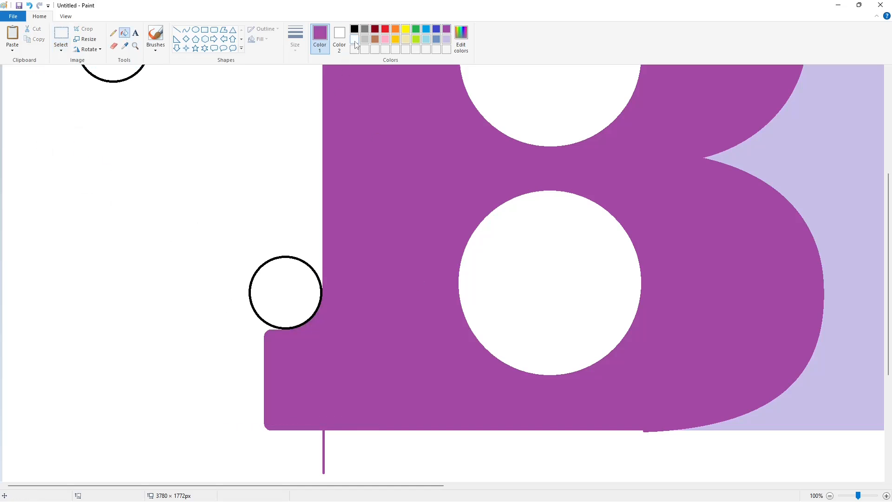
click(355, 40)
click(302, 257)
Step: Fill the letter with black and trim its upper and lower edges with white lines, separating the stem's guide stubs
click(355, 29)
click(353, 109)
click(177, 30)
click(355, 40)
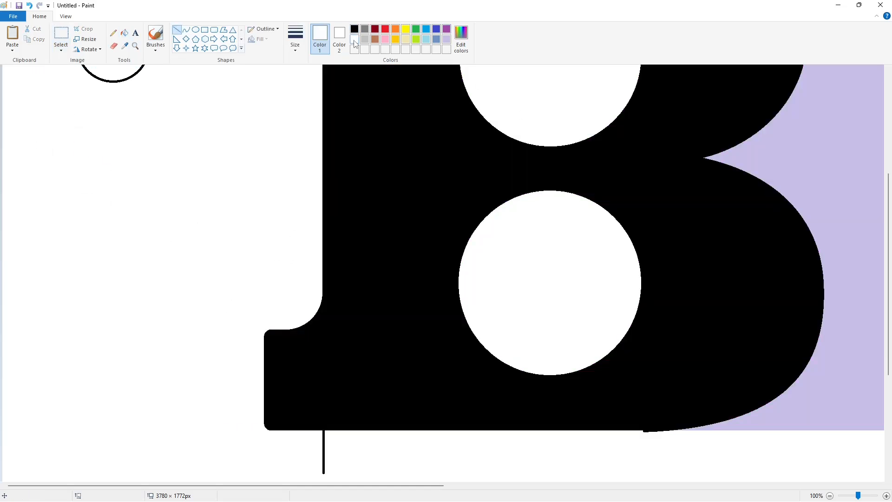
scroll(626, 238, up, 5)
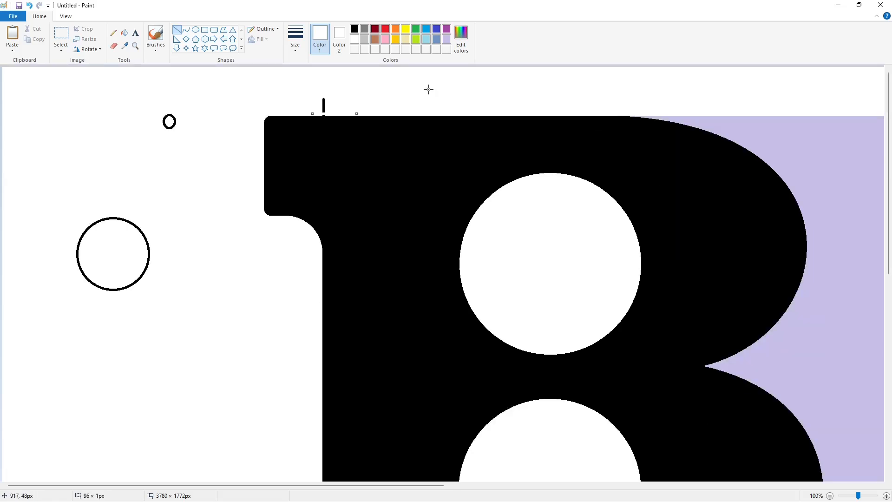
scroll(336, 436, down, 5)
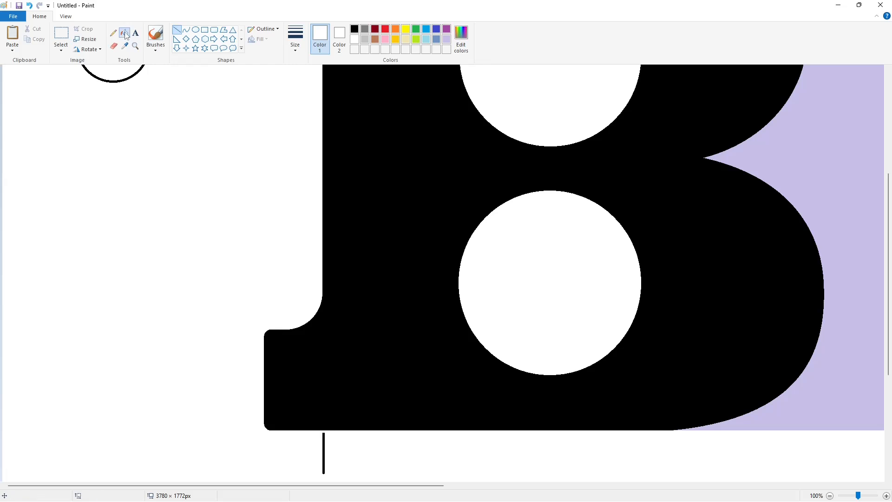
Step: Fill the two leftover guide stubs above and below the stem with white, and recolour the letter purple
click(125, 34)
click(324, 444)
scroll(325, 278, up, 5)
click(323, 109)
scroll(475, 231, down, 2)
click(446, 29)
click(311, 111)
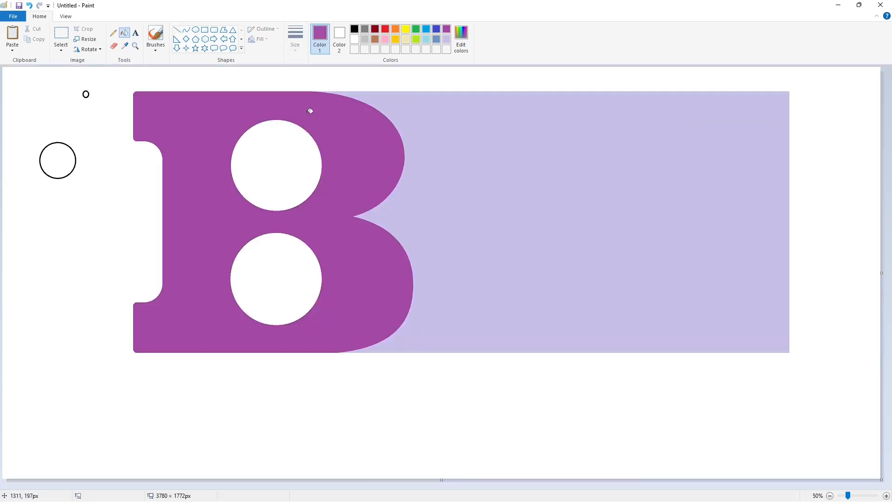
Step: Draw a thin black vertical line about 1189 px long through both counters, extending above and below the B
click(177, 30)
drag(275, 86, 275, 362)
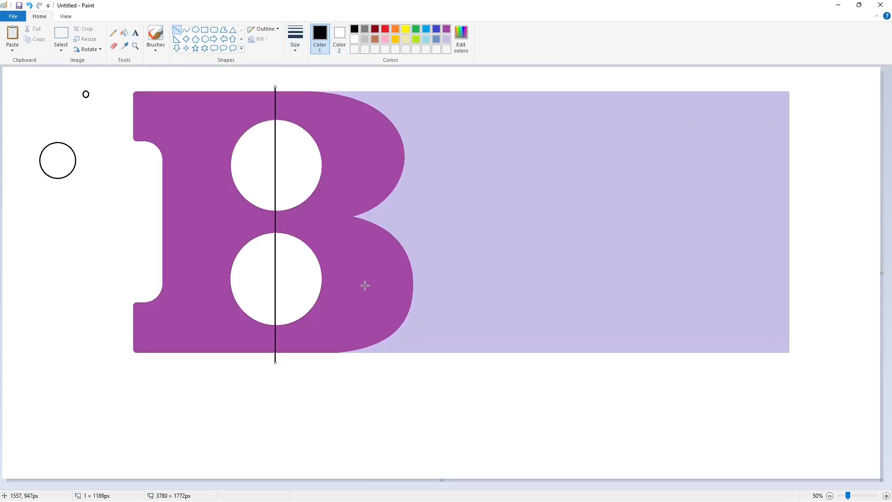
click(295, 38)
click(315, 81)
click(364, 129)
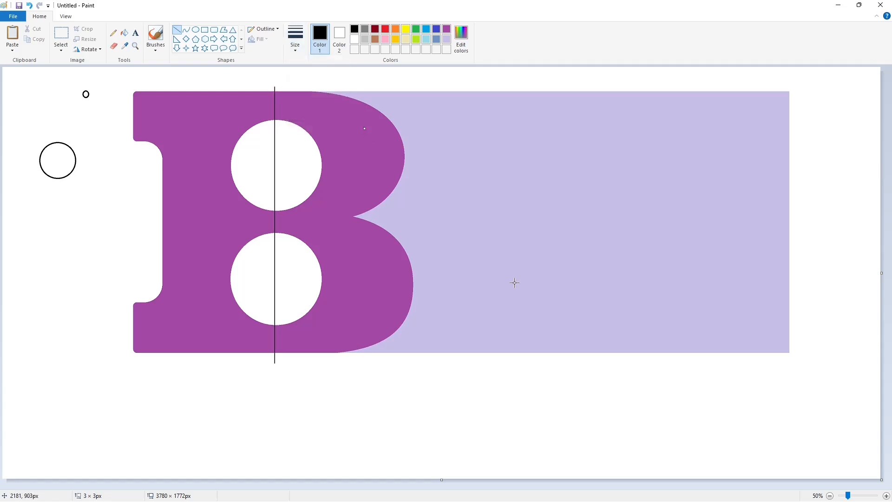
Step: Break the vertical line with short white lines where it crosses the B's outer edges and the counter edges
scroll(402, 412, up, 1)
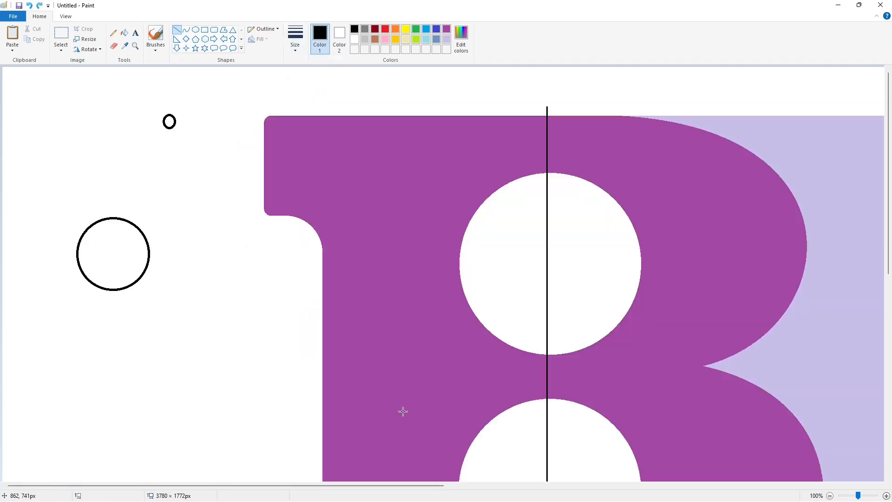
scroll(390, 321, right, 3)
click(296, 37)
click(297, 66)
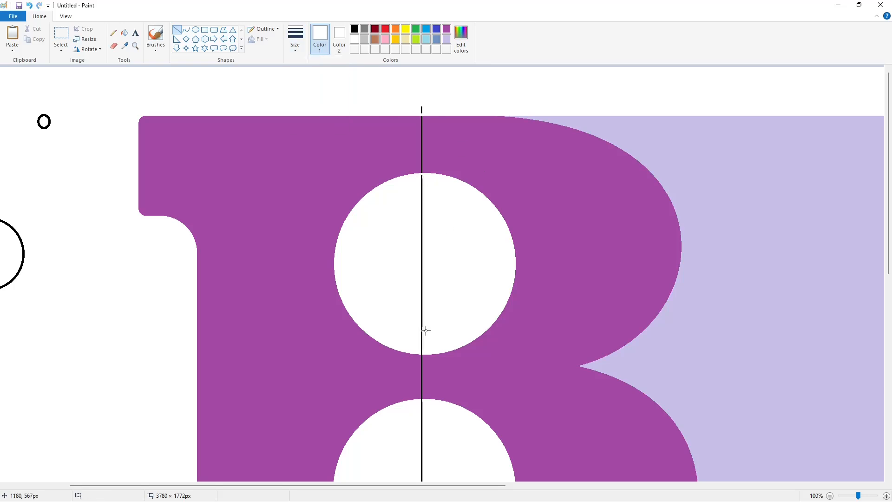
scroll(465, 306, down, 2)
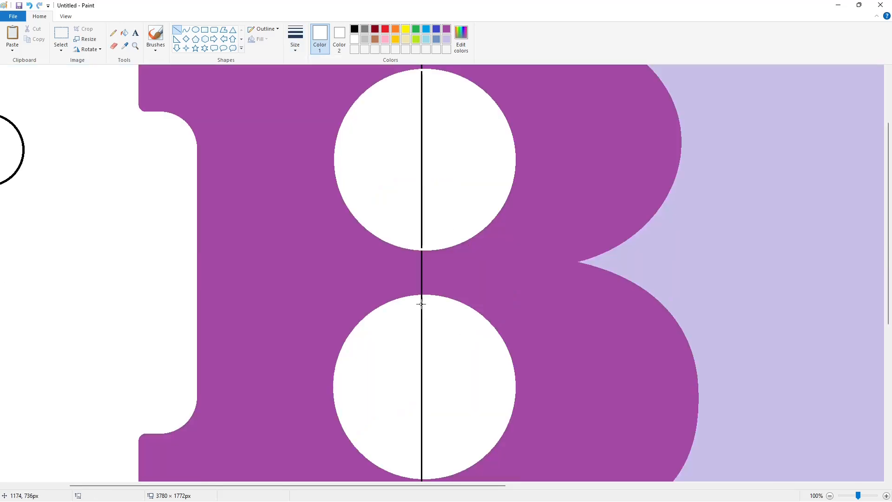
scroll(469, 293, down, 2)
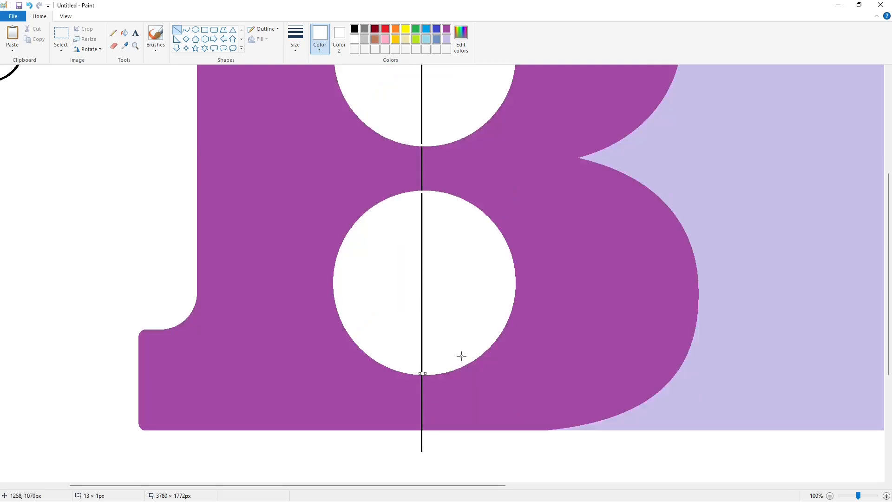
scroll(666, 375, down, 1)
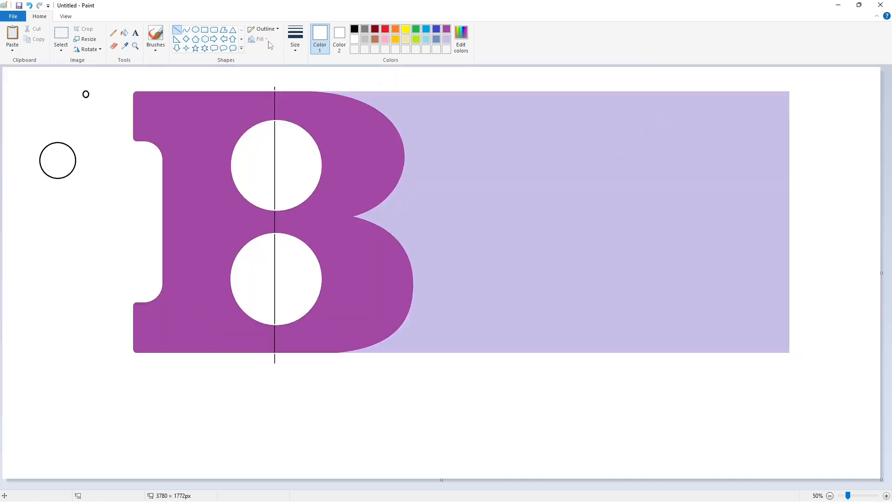
Step: Fill the B's half beyond the dividing line with black, and recolour it indigo together with the line segments
click(124, 32)
click(346, 165)
key(ctrl+z)
click(354, 29)
click(346, 166)
click(435, 29)
click(353, 115)
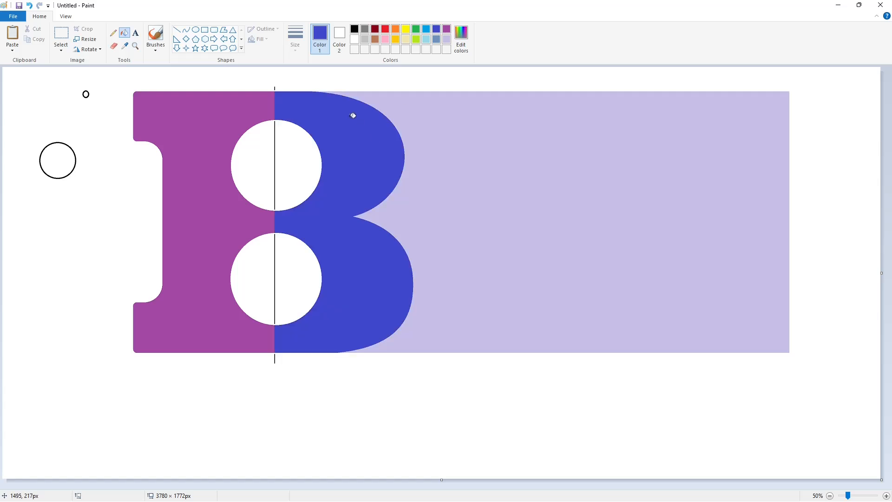
Step: Fill the leftover line pieces outside the B and inside both counters with white, and recolour the indigo half black
click(354, 39)
scroll(549, 109, up, 1)
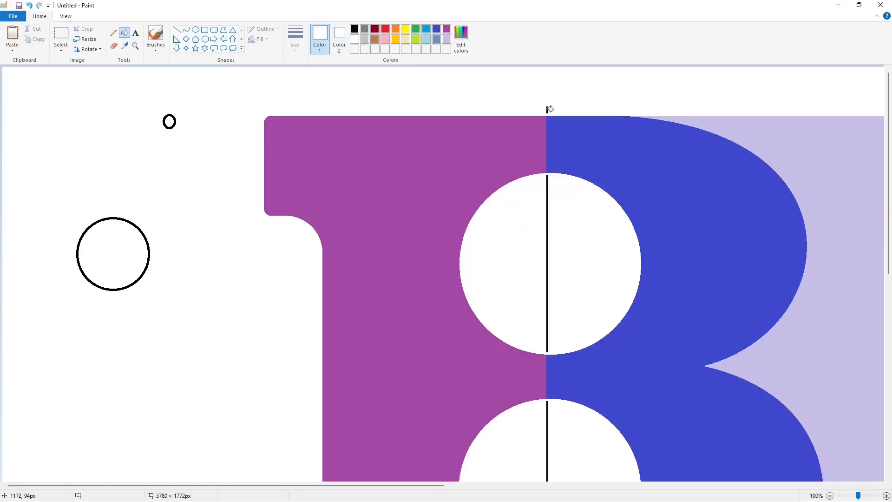
click(546, 233)
scroll(549, 237, down, 3)
click(547, 280)
scroll(548, 284, down, 3)
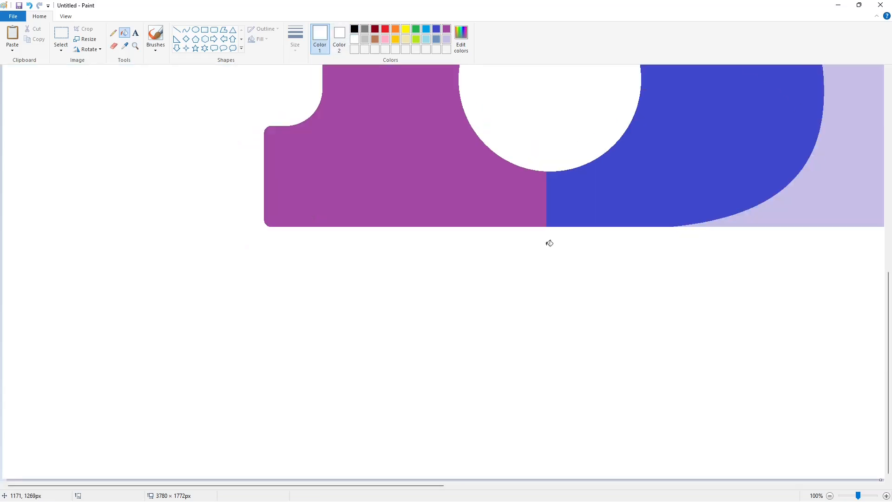
scroll(549, 242, down, 1)
click(354, 29)
click(349, 117)
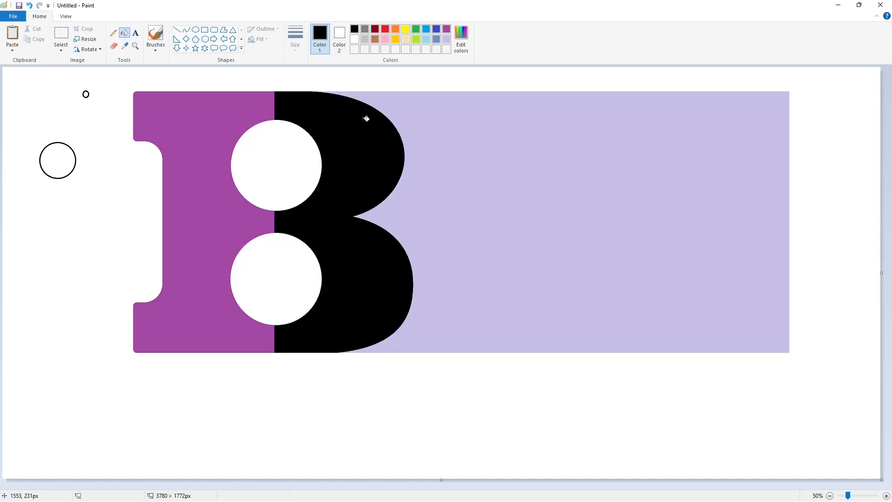
Step: Draw a black vertical guide line about 1221 px long across the lavender rectangle, just beyond the B's bowls
click(176, 29)
drag(421, 85, 421, 367)
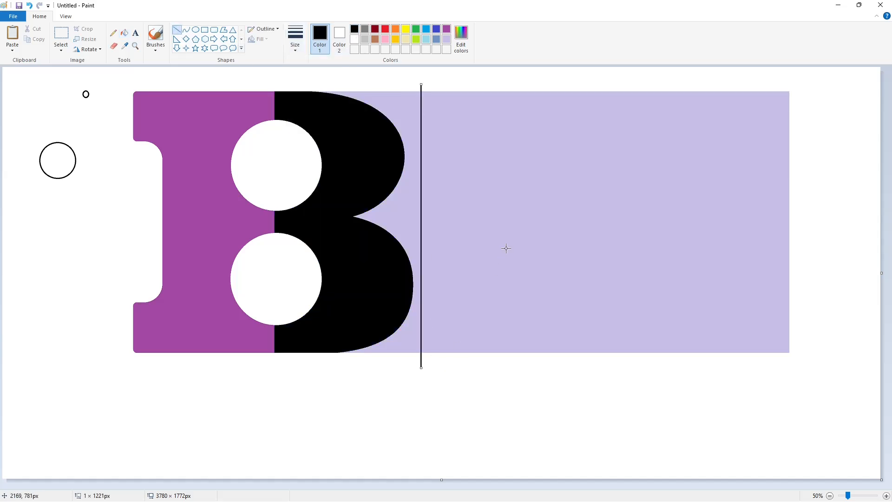
key(Right)
key(Right)
key(Right)
key(Right)
key(Right)
key(Right)
key(Right)
key(Right)
key(Right)
key(Right)
key(Right)
click(506, 248)
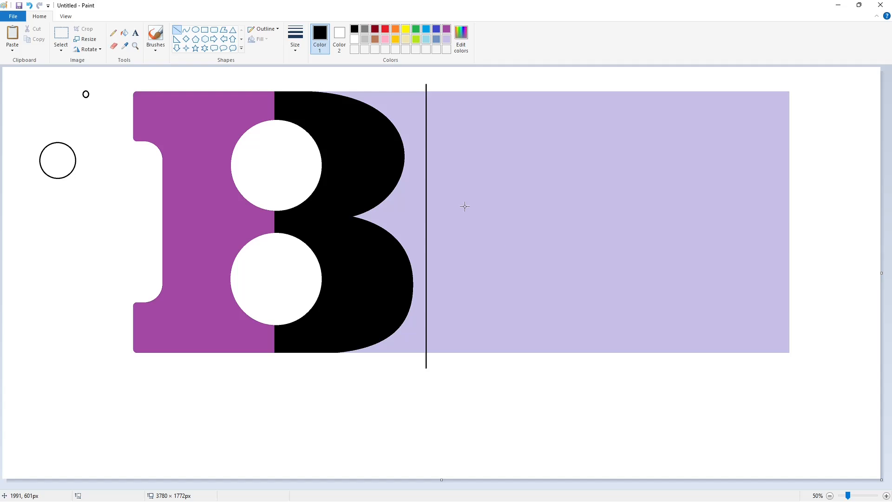
Step: Draw a curve from the lavender rectangle's upper edge down to the guide line as the concave flag of a 1
click(186, 29)
drag(484, 89, 423, 150)
mouse_move(454, 119)
mouse_down()
mouse_move(467, 135)
mouse_move(462, 149)
mouse_move(470, 143)
mouse_up()
key(Left)
key(Left)
key(Up)
key(Up)
click(530, 152)
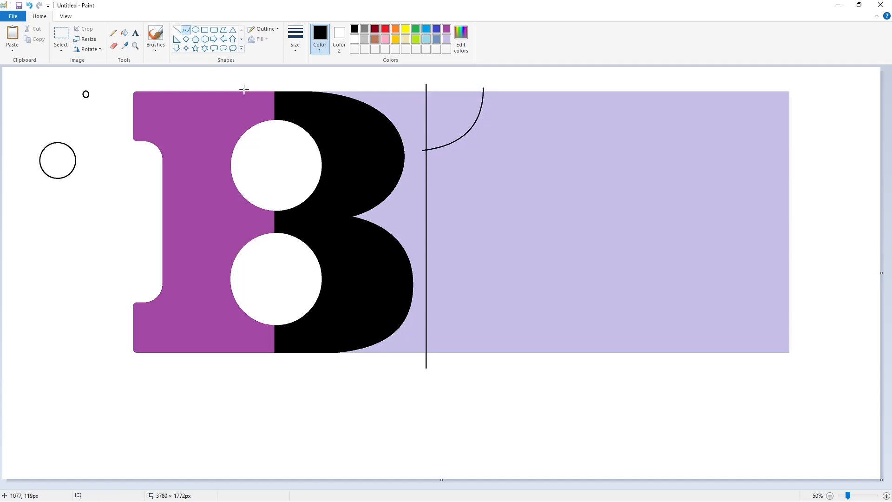
Step: Outline the recess under the 1's flag with two horizontal lines and a vertical stem line about 631 px long
click(176, 29)
click(475, 221)
drag(454, 182, 457, 329)
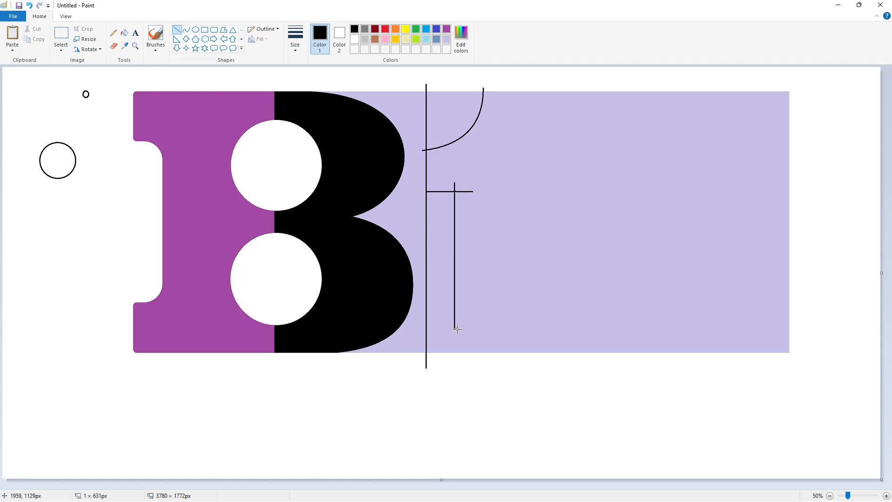
key(Left)
click(508, 309)
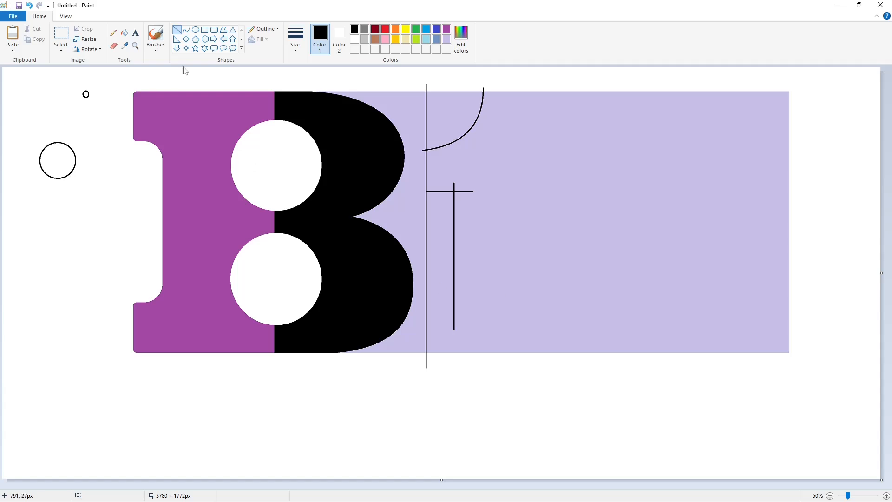
drag(426, 303, 489, 303)
Step: Draw the stem's far edge as a tall vertical line and close the base serif with a horizontal line and a vertical line about 327 px long
drag(538, 82, 537, 387)
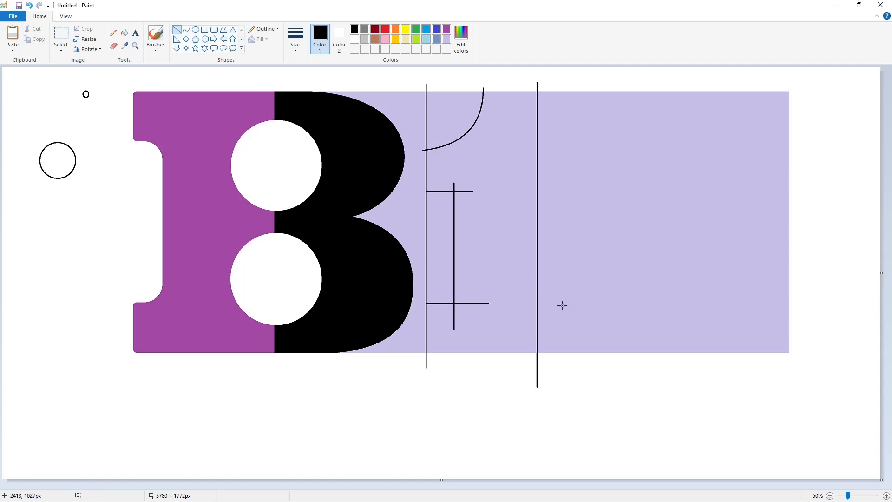
mouse_move(562, 303)
mouse_down()
mouse_move(473, 301)
mouse_move(562, 304)
mouse_move(563, 379)
mouse_up()
click(509, 283)
key(ctrl+z)
key(Down)
key(Down)
key(Down)
key(Down)
click(572, 273)
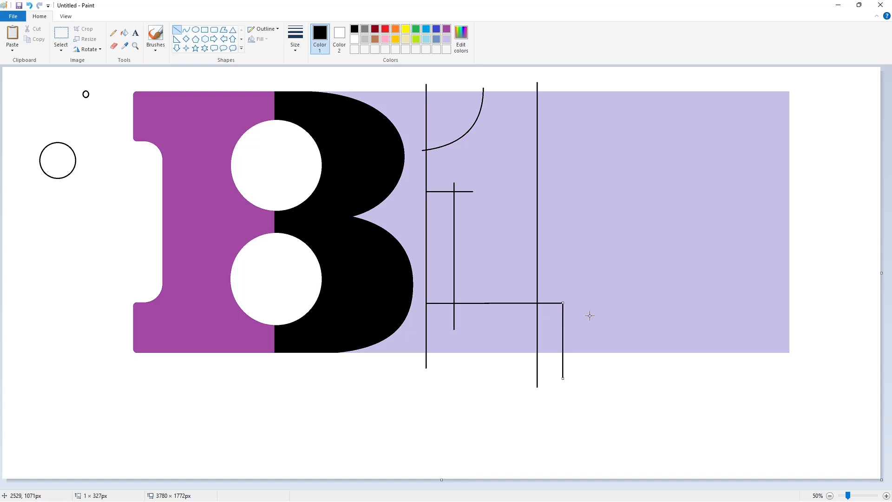
click(589, 314)
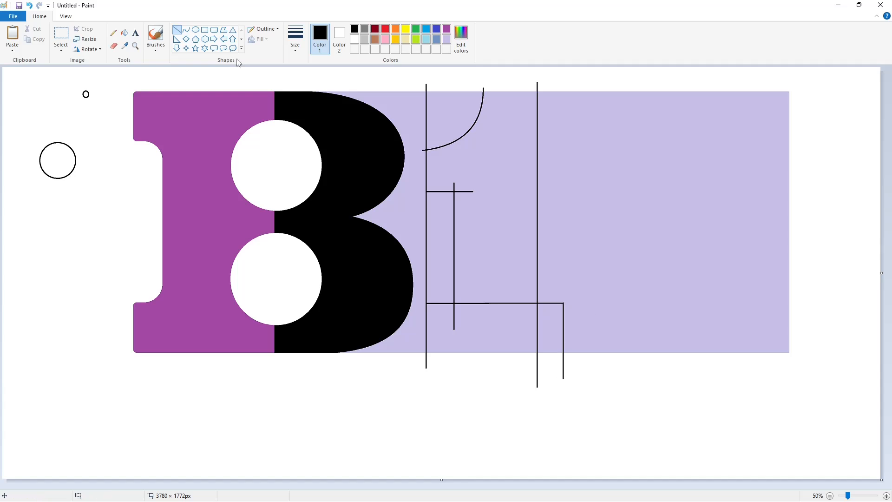
Step: Fill the outlined sections of the 1 with black and recolour the whole numeral purple
click(124, 33)
click(508, 189)
click(552, 322)
click(447, 29)
click(493, 209)
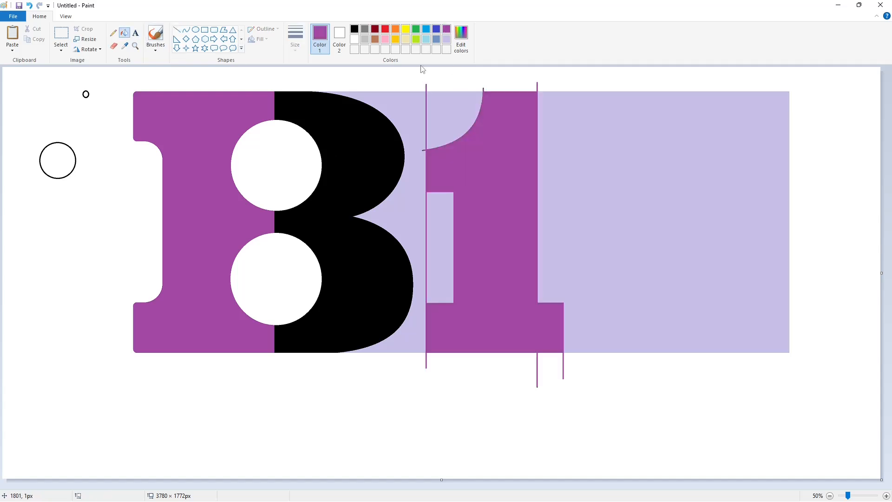
Step: Fill the lavender areas between the B and the 1, including the flag and stem recesses, with white
click(354, 39)
click(431, 100)
click(418, 226)
click(440, 246)
Step: Copy the small reference circle and fit a pasted copy into the 1's upper corner beside the curve's top end
click(62, 33)
drag(66, 79, 102, 124)
click(539, 337)
click(885, 496)
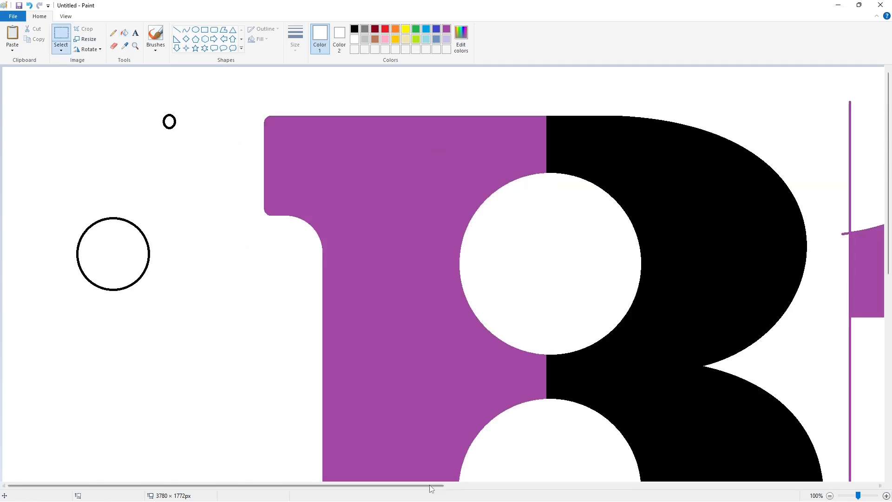
drag(428, 486, 667, 486)
key(ctrl+v)
drag(41, 103, 496, 128)
key(Left)
key(Left)
key(Left)
key(Left)
key(Left)
key(Left)
key(Left)
key(Left)
key(Left)
key(Left)
key(Left)
key(Left)
key(Left)
key(Left)
key(Left)
key(Left)
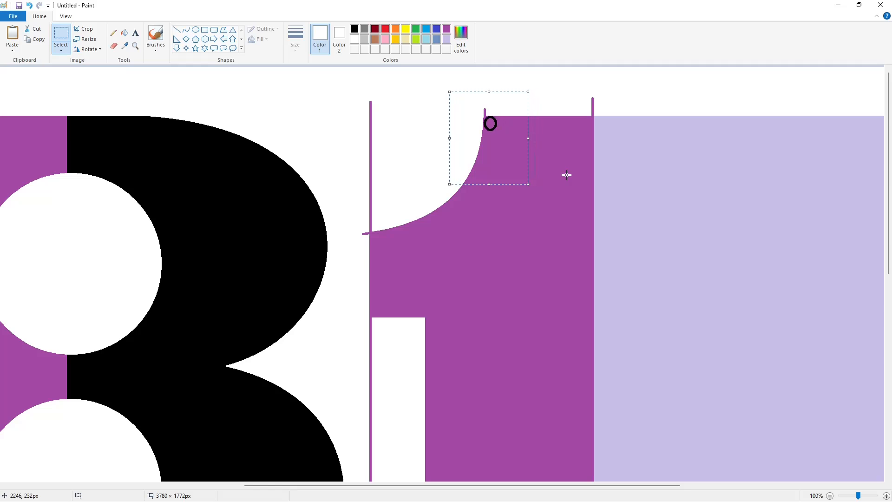
Step: Paste another small circle and fit it into the flag's corner at the lower end of the curve
key(ctrl+v)
drag(45, 99, 374, 243)
key(Up)
key(Up)
key(Up)
key(Up)
key(Up)
key(Up)
key(Up)
key(Up)
key(Up)
key(Up)
Step: Paste another small circle and fit it into the flag's lower outer corner, just above the recess
key(ctrl+v)
drag(44, 99, 380, 310)
key(Down)
key(Down)
key(Down)
key(Down)
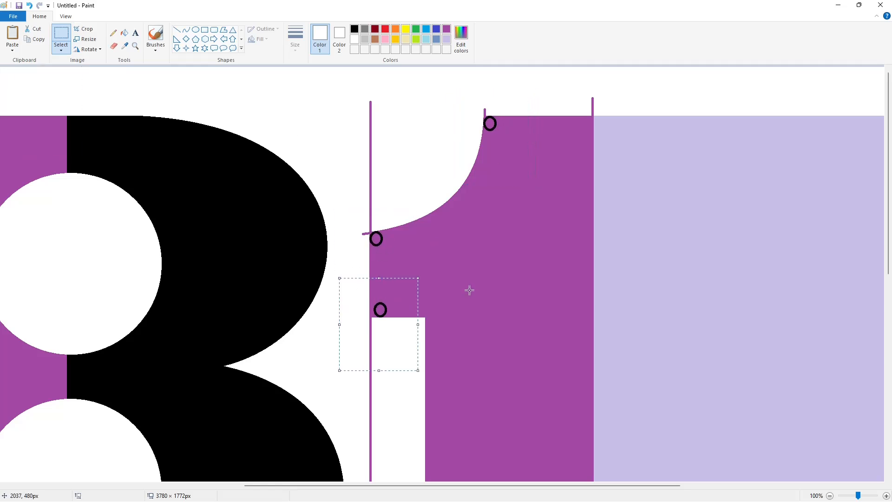
click(468, 290)
Step: Paste two more small circles and fit them into the base serif's upper and lower corners facing the B
scroll(468, 289, down, 4)
key(ctrl+v)
drag(41, 99, 375, 337)
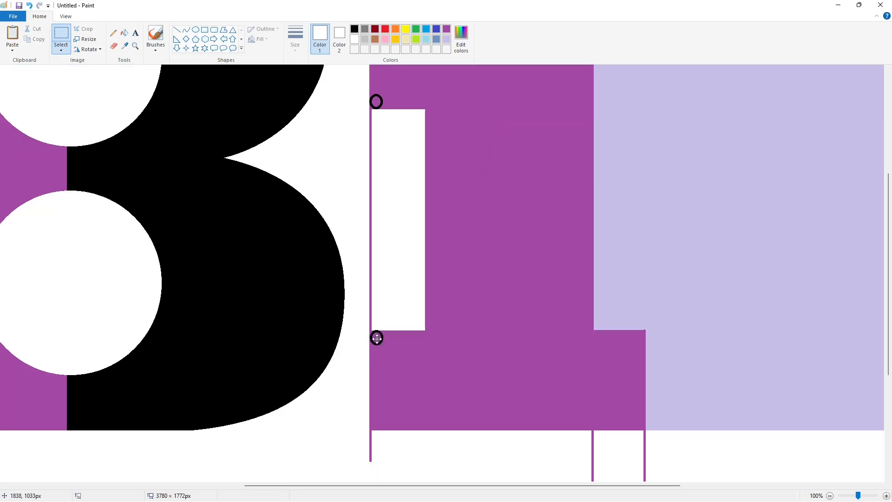
click(450, 335)
key(ctrl+v)
drag(43, 98, 382, 422)
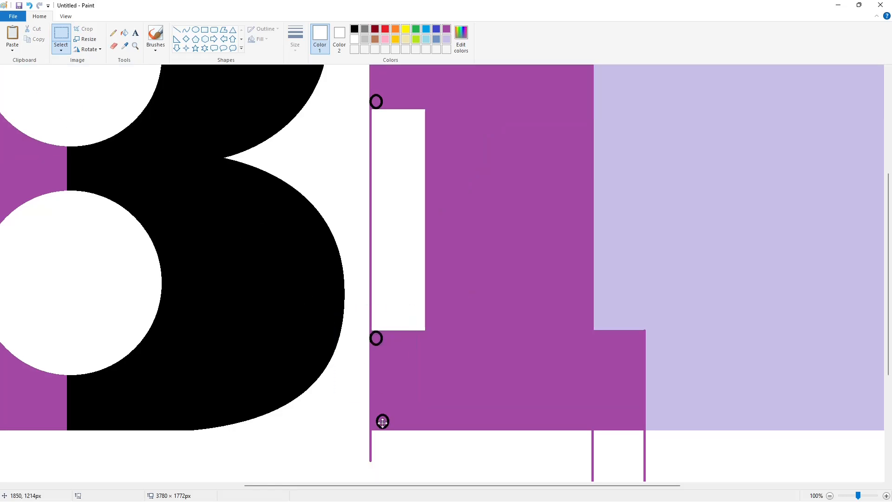
key(Left)
key(Left)
key(Left)
key(Left)
click(482, 386)
Step: Paste another small circle and fit it into the base serif's lower corner on the side away from the B
key(ctrl+v)
drag(41, 99, 637, 423)
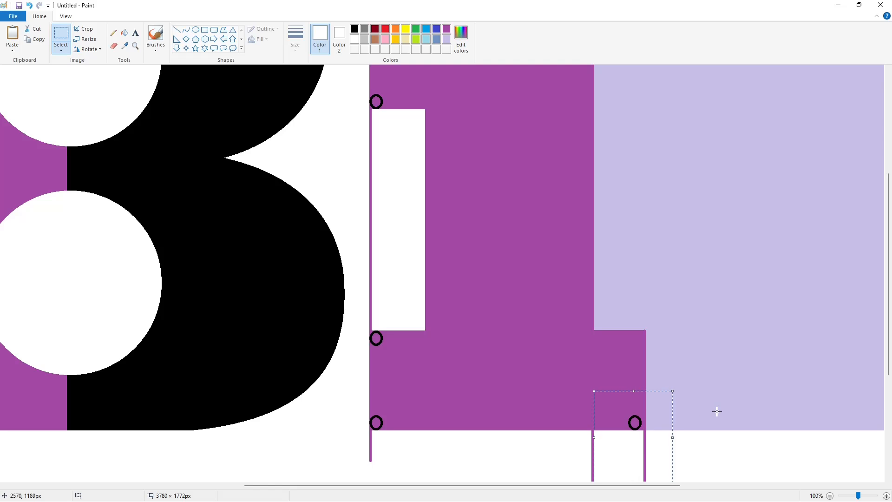
key(Right)
key(Right)
key(Right)
key(Right)
key(Right)
click(716, 411)
Step: Paste another small circle and fit it into the base serif's upper corner on the side away from the B
key(ctrl+v)
drag(41, 99, 636, 337)
key(Right)
key(Right)
key(Right)
key(Right)
key(Right)
key(Right)
key(Down)
Step: Fill the corner slivers outside the small circles and the guide lines attached to them with white
click(124, 32)
scroll(438, 275, up, 4)
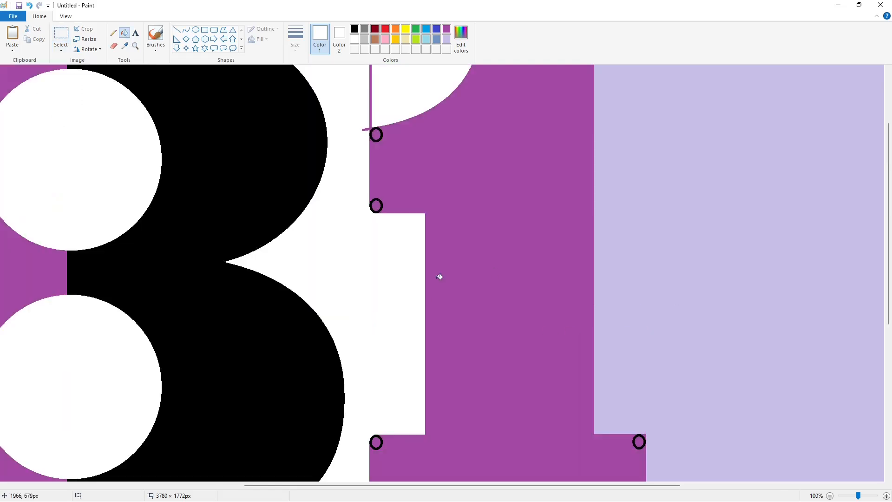
click(370, 209)
scroll(373, 323, down, 6)
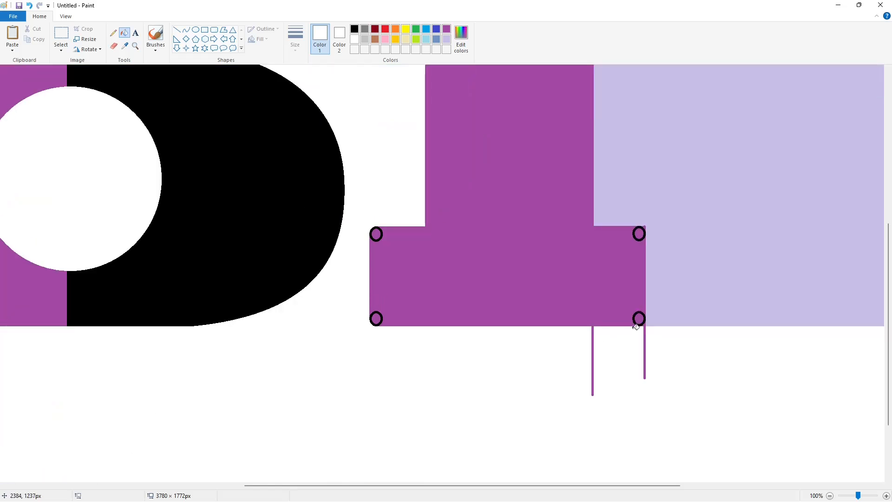
click(645, 327)
scroll(449, 255, up, 4)
Step: Fill the 1 with black to absorb the corner circles, and recolour the numeral purple
click(356, 29)
click(485, 146)
click(447, 29)
click(489, 158)
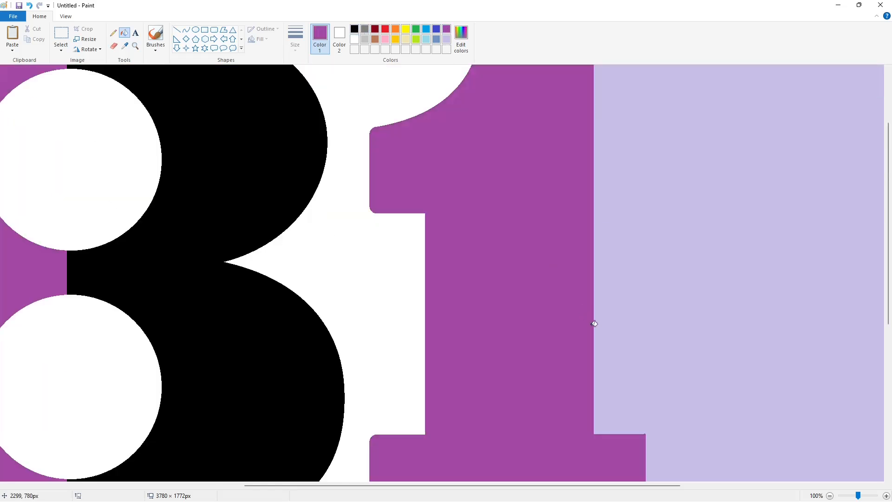
scroll(595, 323, down, 2)
drag(522, 486, 282, 486)
drag(387, 485, 649, 486)
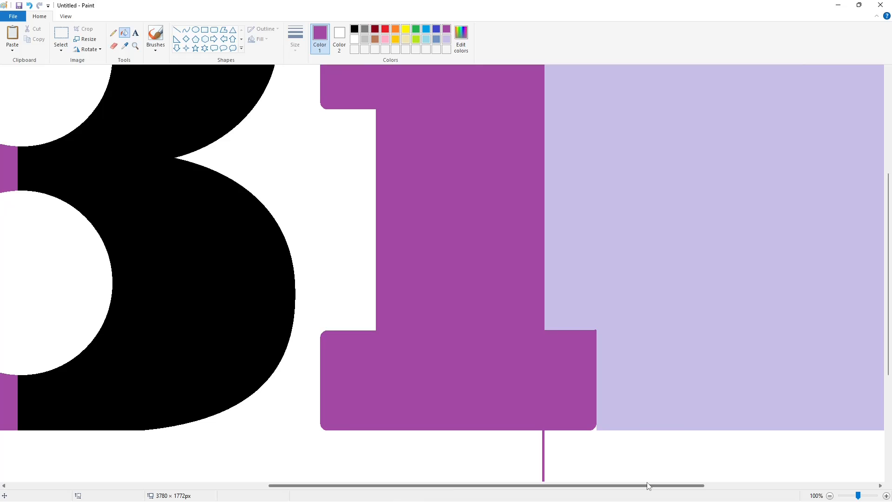
Step: Paste another small circle, fit it into the upper corner of the 1's base serif away from the B, and blend it in with fills
key(ctrl+v)
drag(62, 107, 607, 348)
key(Right)
key(Right)
key(Right)
key(Right)
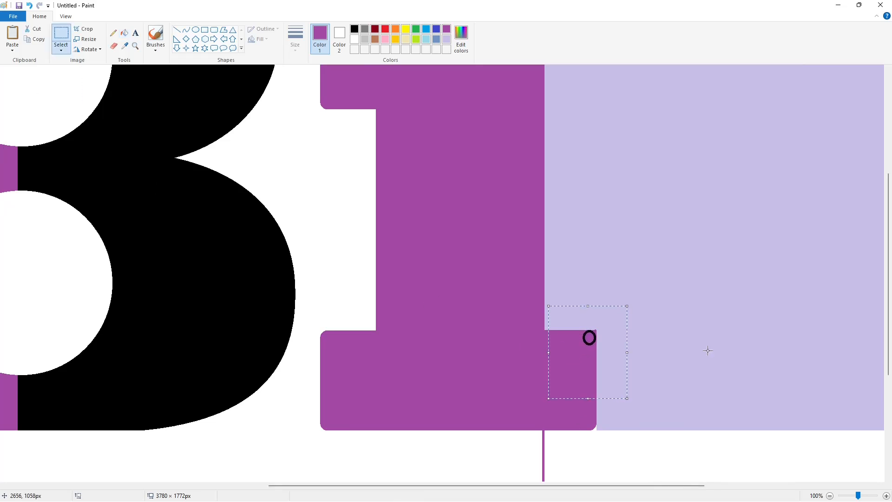
click(125, 34)
click(596, 331)
click(444, 31)
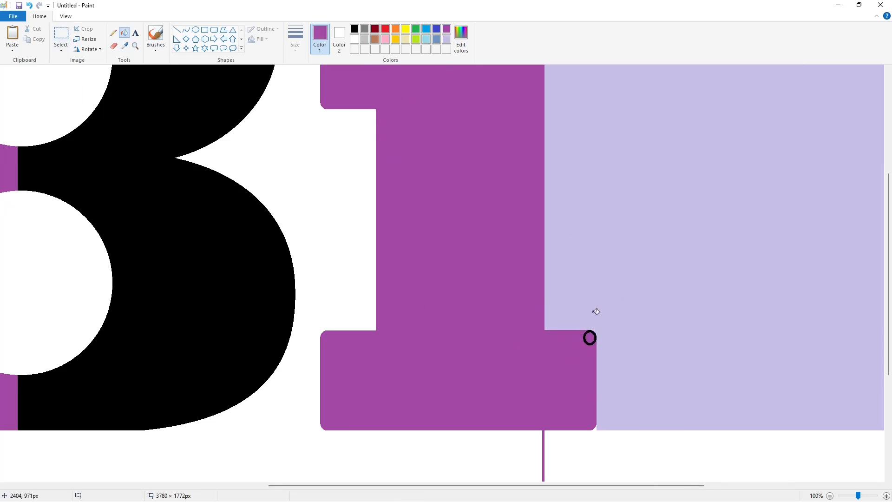
Step: Copy the larger guide circle beside the B
drag(549, 485, 274, 486)
scroll(225, 454, up, 3)
click(61, 33)
drag(39, 193, 230, 385)
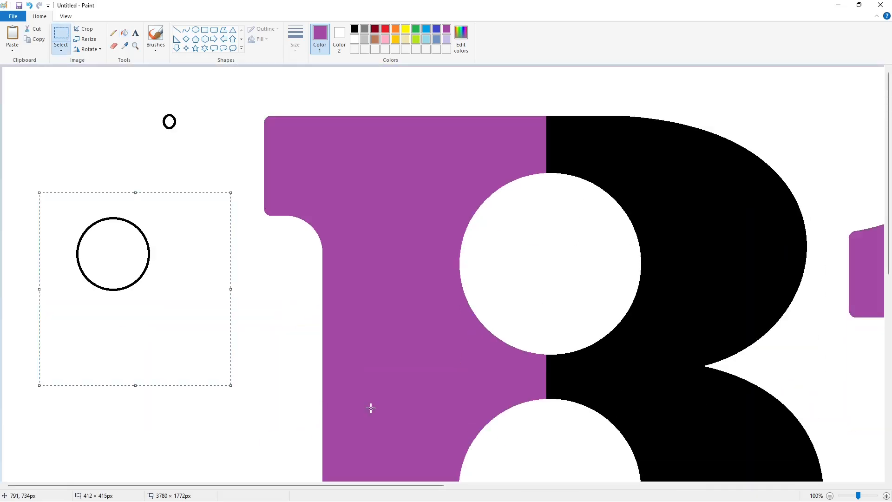
Step: Paste the larger circle into the angle between the 1's stem and base serif on the side facing the B
drag(342, 485, 683, 486)
click(561, 422)
scroll(560, 421, down, 2)
drag(468, 486, 409, 486)
key(ctrl+v)
drag(65, 114, 282, 383)
key(Right)
key(Right)
key(Right)
key(Right)
key(Right)
key(Right)
key(Right)
key(Right)
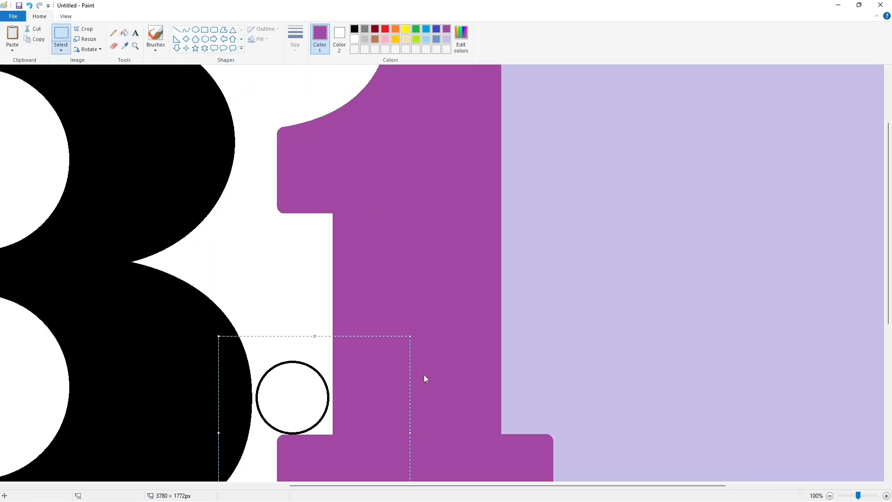
key(Right)
Step: Fill the sliver between the circle and that inner corner with purple, and the circle itself with white
click(124, 34)
click(327, 429)
click(355, 39)
click(321, 372)
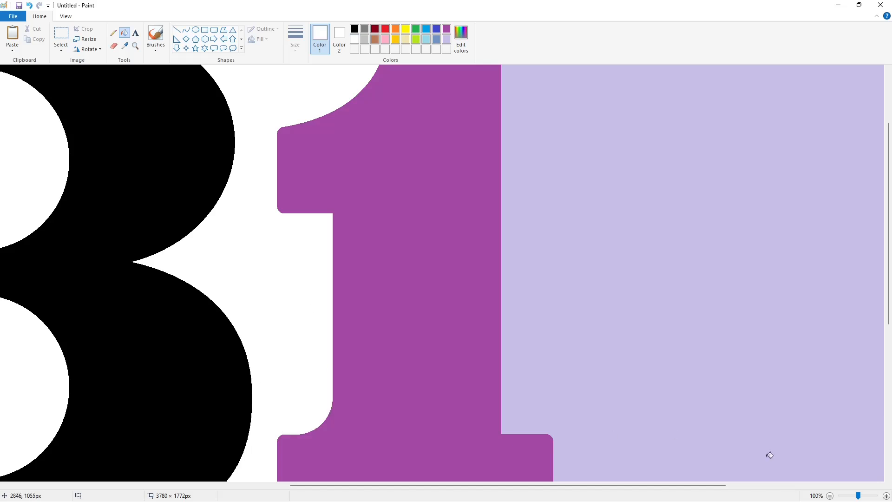
Step: Paste the larger circle into the angle between the 1's stem and base serif on the side away from the B
click(829, 495)
click(886, 496)
drag(439, 485, 637, 486)
scroll(593, 417, down, 2)
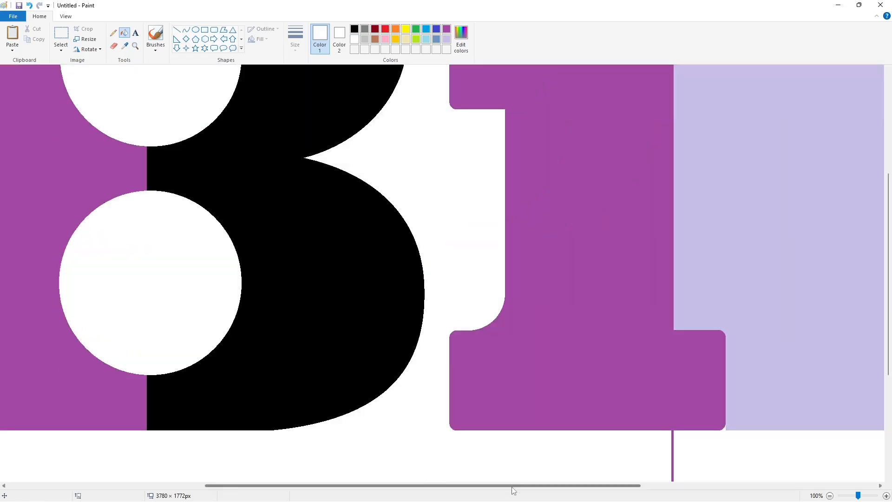
drag(513, 485, 594, 486)
key(ctrl+v)
drag(179, 175, 642, 338)
key(Right)
key(Right)
key(Right)
key(Right)
key(Right)
key(Right)
key(Right)
key(Right)
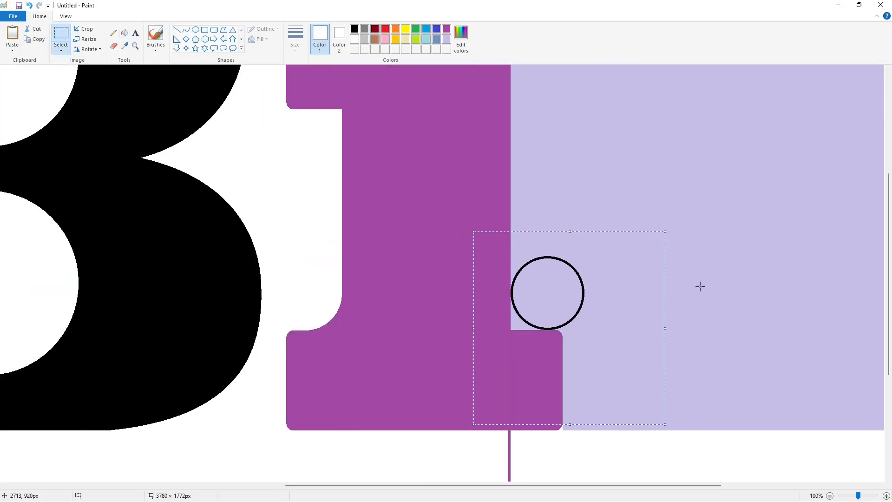
Step: Fill the sliver under the pasted circle with purple, and blend the circle into the background with lavender
click(124, 33)
click(447, 29)
click(514, 326)
click(446, 39)
click(567, 263)
Step: Choose black and the Curve tool for outlining a letter beside the 1
click(829, 495)
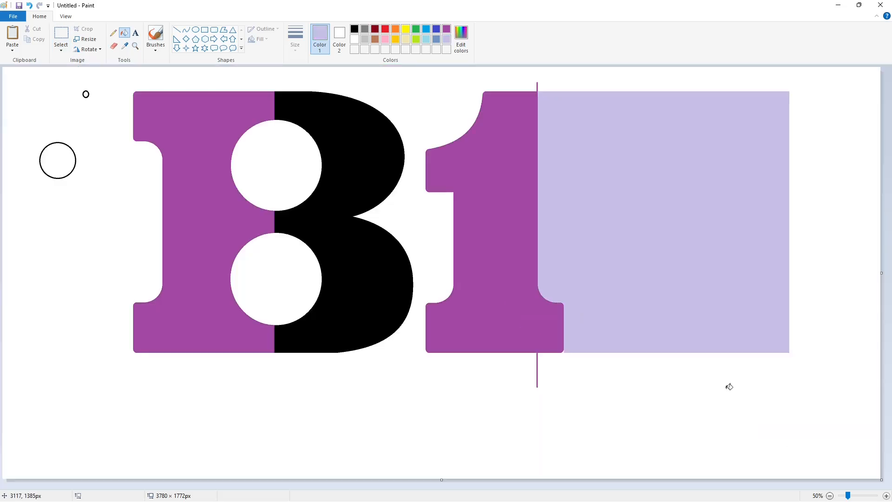
click(354, 29)
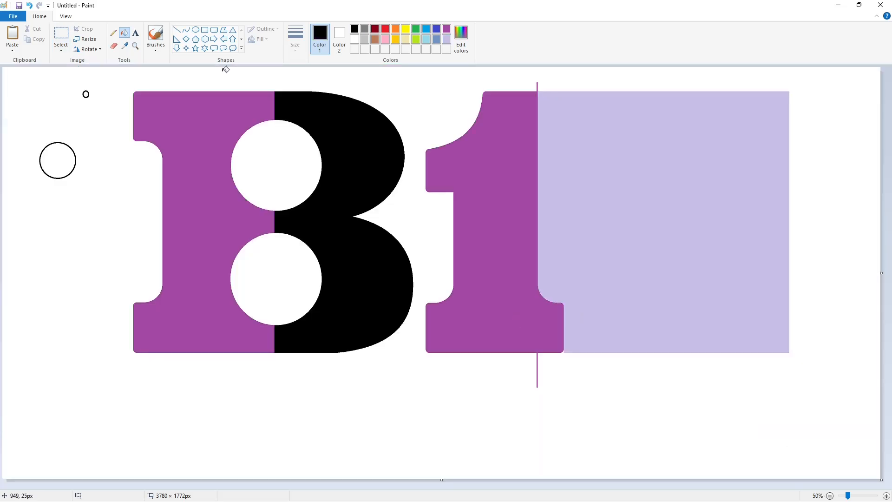
click(195, 32)
drag(600, 92, 621, 227)
drag(627, 134, 717, 94)
drag(700, 179, 698, 224)
key(ctrl+z)
Step: Draw connected black curves for an R's rounded bowl and outer leg, ending in an upturned hook
drag(593, 91, 621, 226)
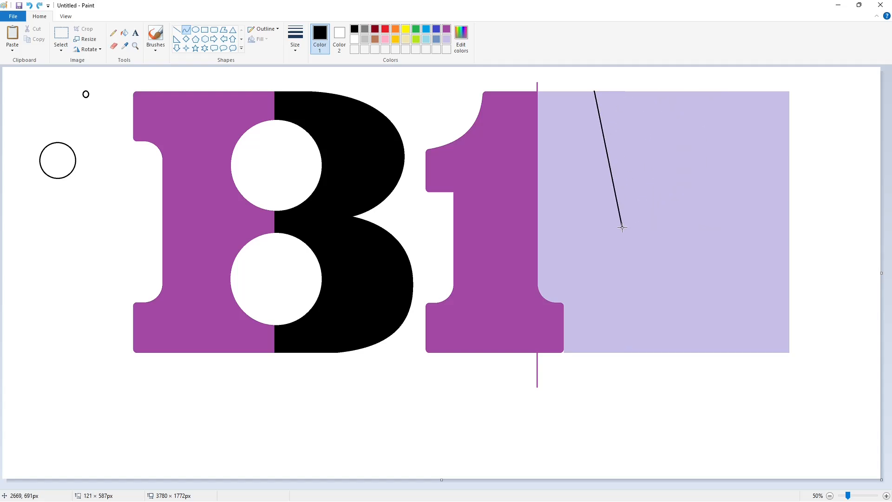
mouse_move(617, 140)
mouse_down()
mouse_move(671, 145)
mouse_move(720, 202)
mouse_up()
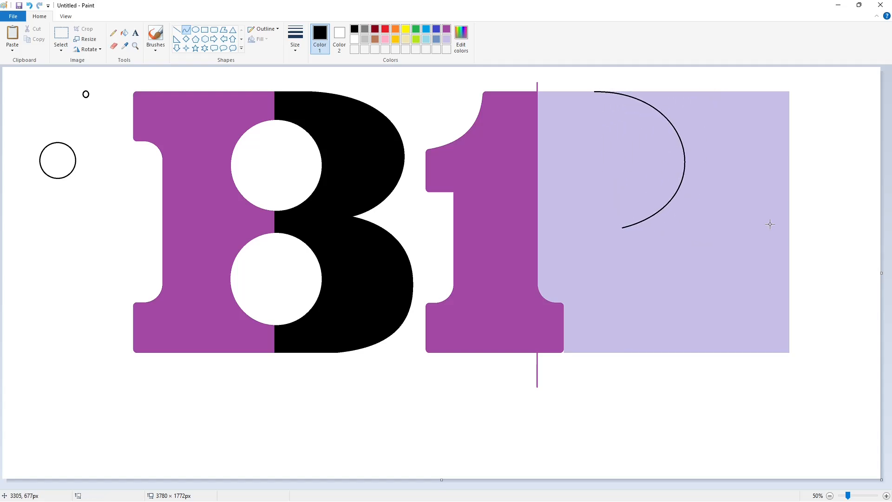
drag(622, 227, 674, 288)
mouse_move(664, 255)
mouse_down()
mouse_move(660, 238)
mouse_move(669, 248)
mouse_up()
click(686, 287)
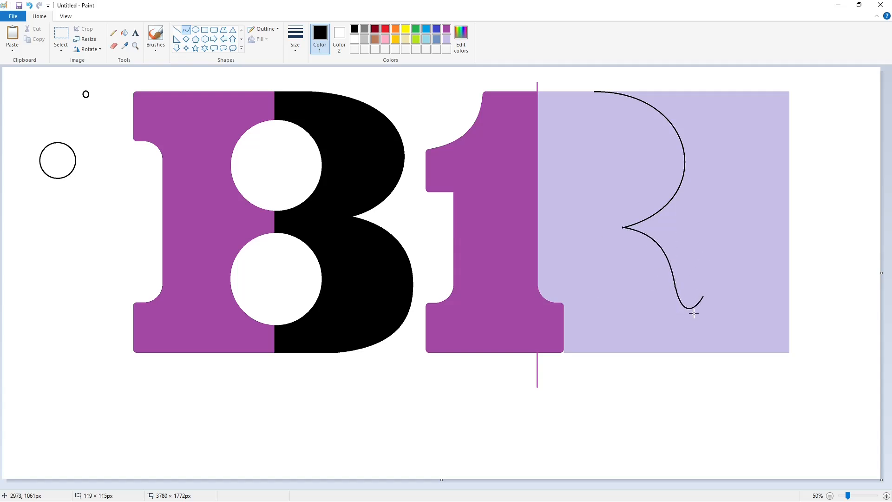
click(751, 304)
Step: Draw connected black curves from the hook around the underside of the R's tail and up its inner leg to the 1's stem
mouse_move(693, 313)
mouse_down()
mouse_move(702, 314)
mouse_move(640, 339)
mouse_move(624, 357)
mouse_up()
drag(668, 324, 693, 370)
click(692, 370)
drag(624, 356, 581, 284)
drag(601, 345, 580, 333)
click(572, 284)
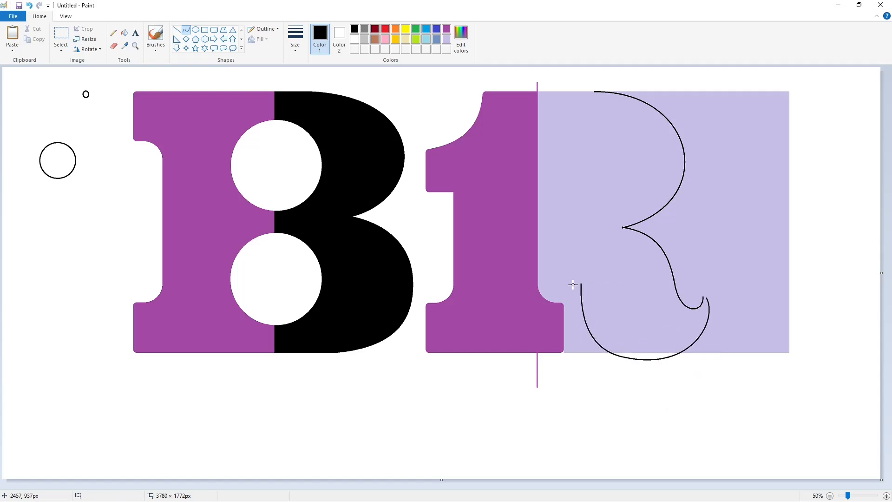
mouse_move(580, 284)
mouse_down()
mouse_move(537, 233)
mouse_move(579, 247)
mouse_move(560, 232)
mouse_up()
click(626, 289)
Step: Trim the inner end of the tail's hook with lavender and close the gap at its tip with a small rounded black curve
click(886, 495)
drag(426, 486, 751, 487)
scroll(739, 436, down, 4)
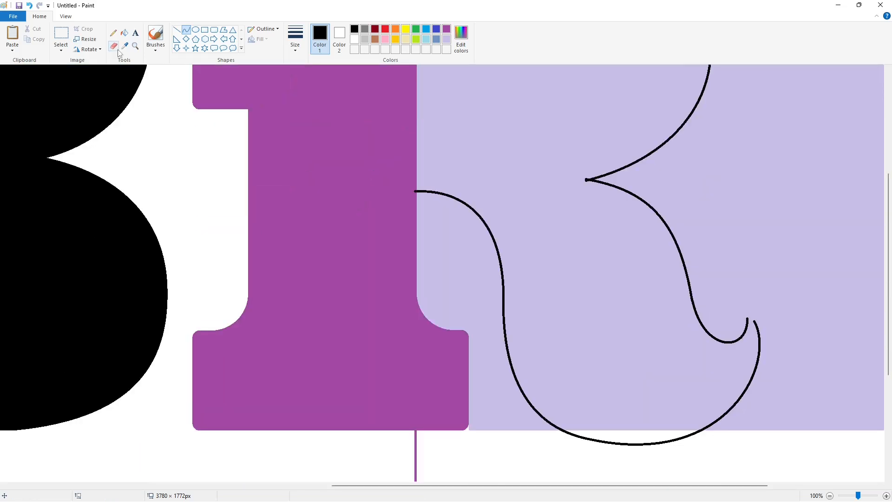
click(114, 46)
click(446, 39)
click(124, 32)
click(738, 320)
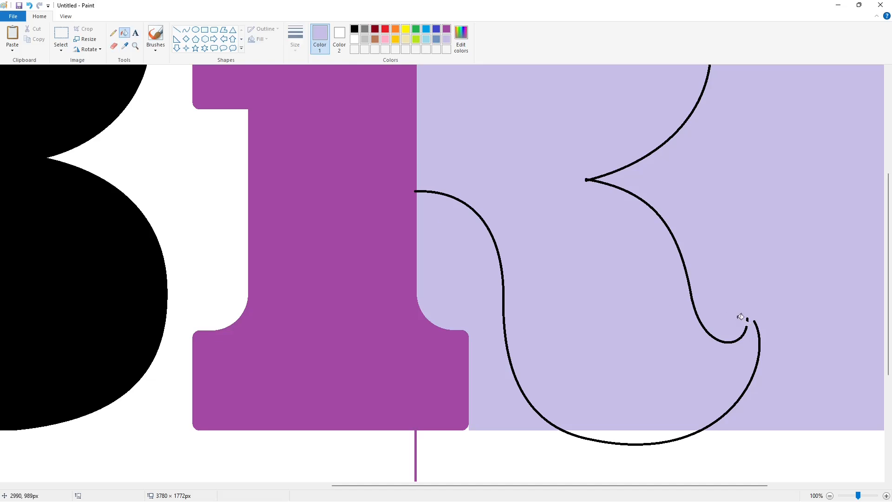
click(187, 30)
click(355, 29)
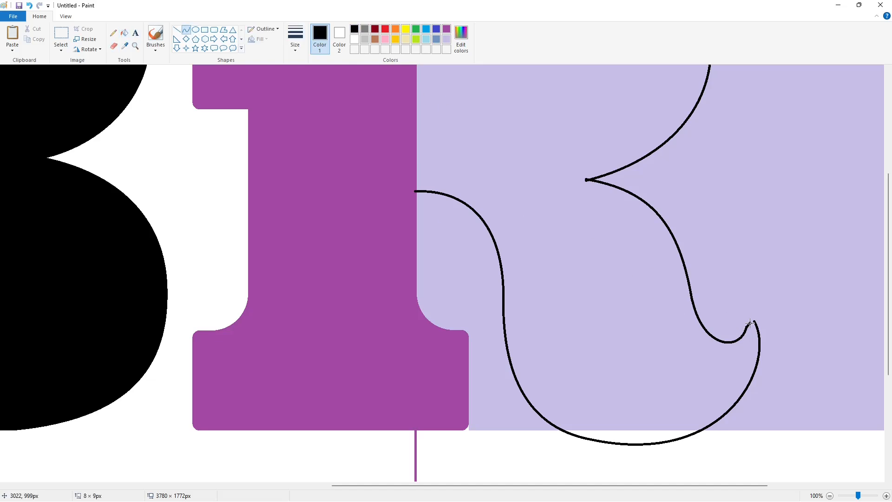
drag(747, 324, 753, 321)
click(797, 318)
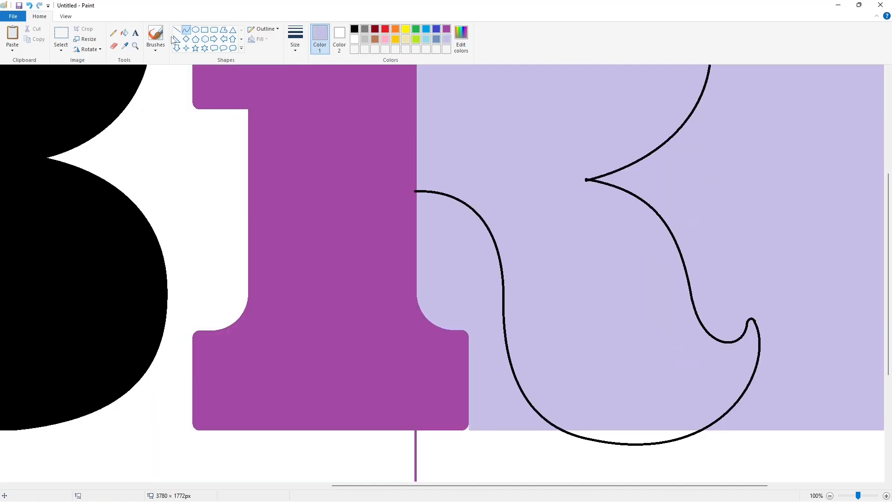
Step: Draw a black ellipse about 415 × 401 px across the edge of the 1's stem as the R's counter
ctrl+scroll(774, 377, down, 2)
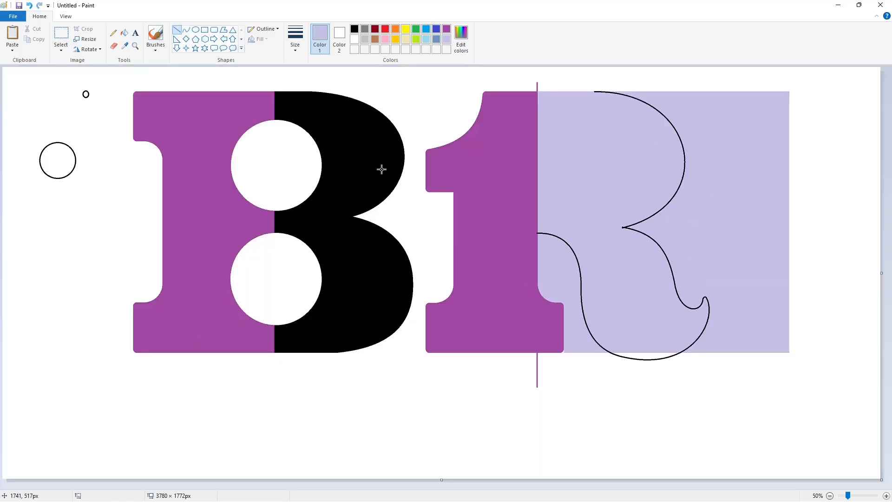
click(196, 30)
drag(506, 122, 583, 201)
drag(541, 128, 544, 121)
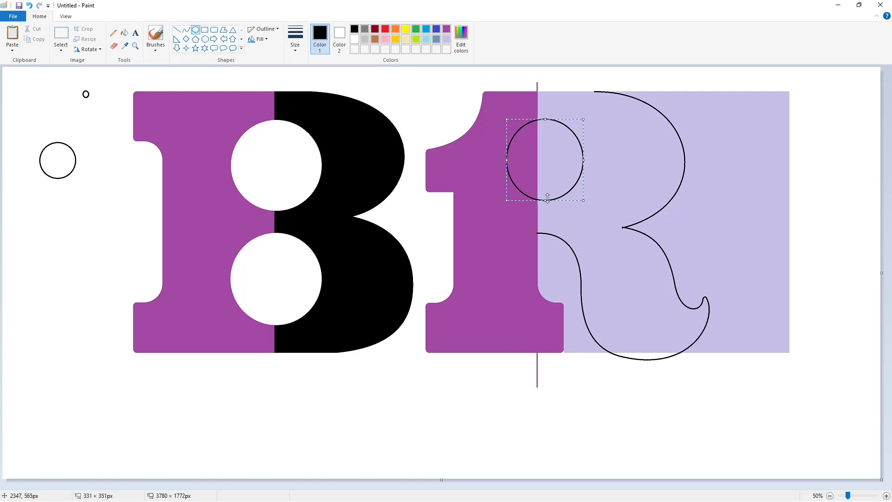
drag(545, 201, 545, 212)
drag(583, 165, 596, 166)
drag(506, 166, 499, 167)
drag(546, 120, 546, 119)
key(Right)
key(Right)
key(Right)
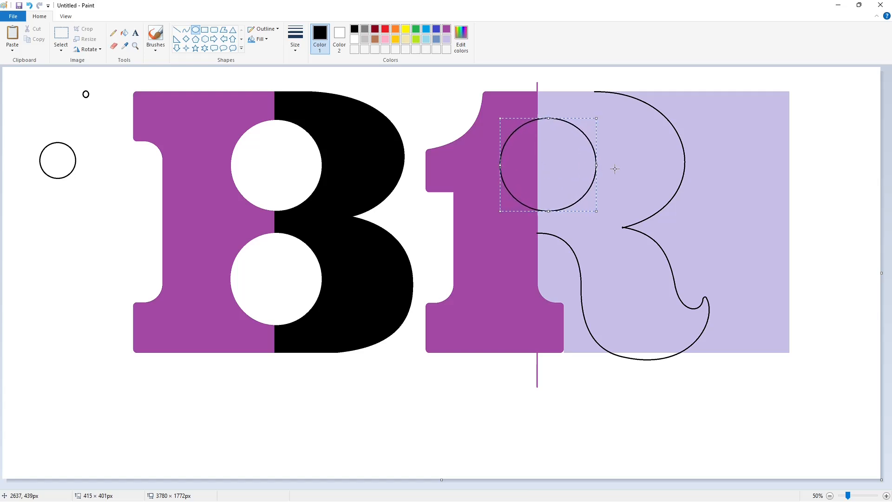
drag(547, 212, 548, 214)
click(643, 205)
Step: Fill the R's body with black, including the part of the tail below the lavender rectangle
click(125, 33)
click(641, 300)
click(648, 356)
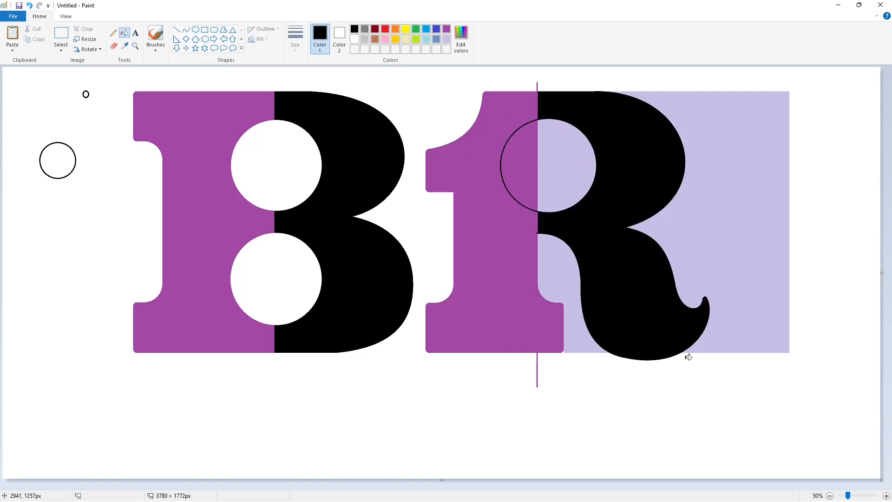
Step: Fill the R's counter, the remaining lavender background and the gap between the 1 and the R's leg with white
click(354, 39)
click(569, 178)
click(683, 232)
click(562, 283)
Step: Draw a vertical purple line about 575 px long along the 1's stem edge to separate the ellipse's arc from the R
click(886, 496)
drag(436, 485, 733, 485)
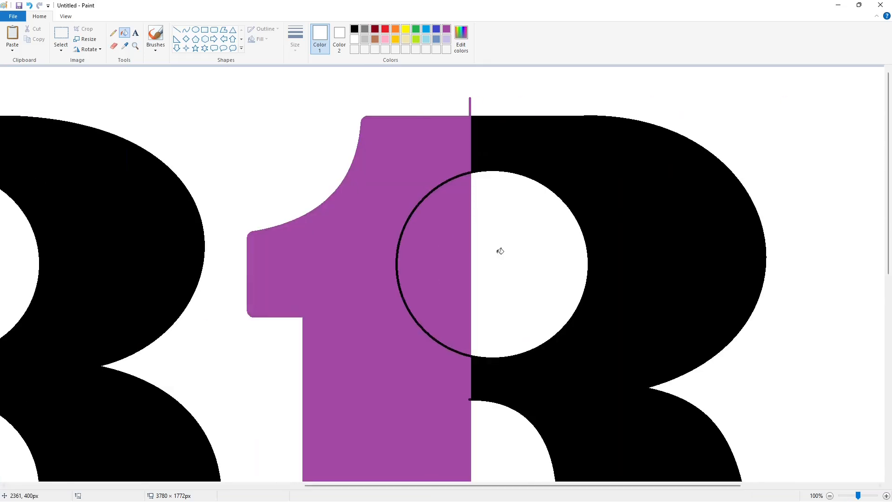
click(177, 30)
click(446, 29)
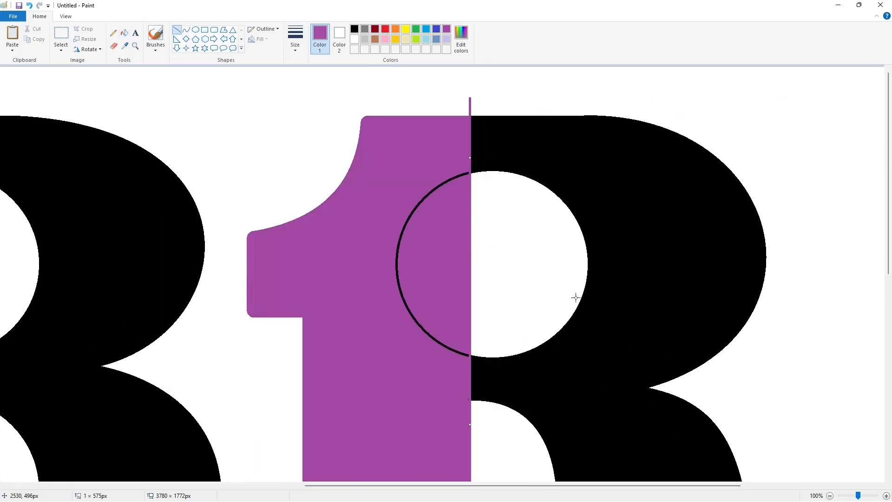
drag(466, 384, 466, 415)
Step: Draw short horizontal white lines across the vertical guide line just above and just below the 1
click(355, 39)
drag(449, 109, 485, 109)
scroll(563, 99, down, 7)
drag(460, 330, 494, 330)
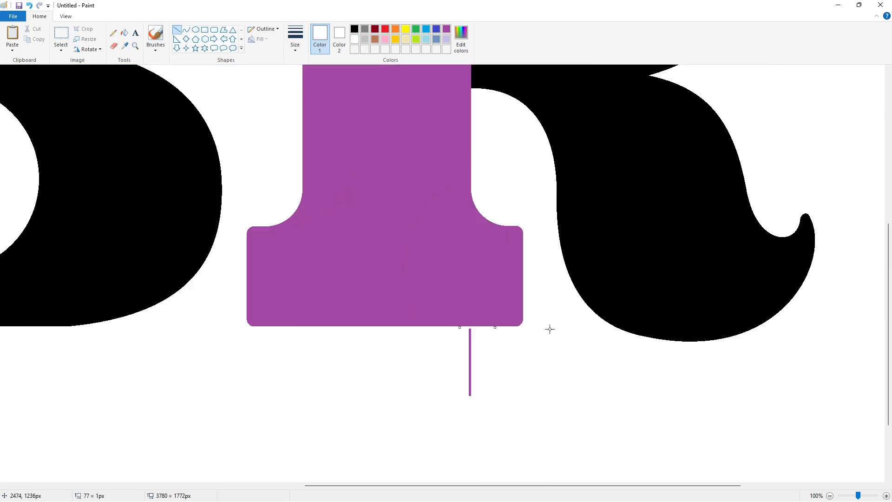
Step: Fill the leftover guide line pieces above and below the 1 with white
scroll(550, 329, up, 7)
click(124, 33)
click(470, 105)
scroll(488, 199, down, 7)
click(470, 353)
scroll(491, 305, up, 7)
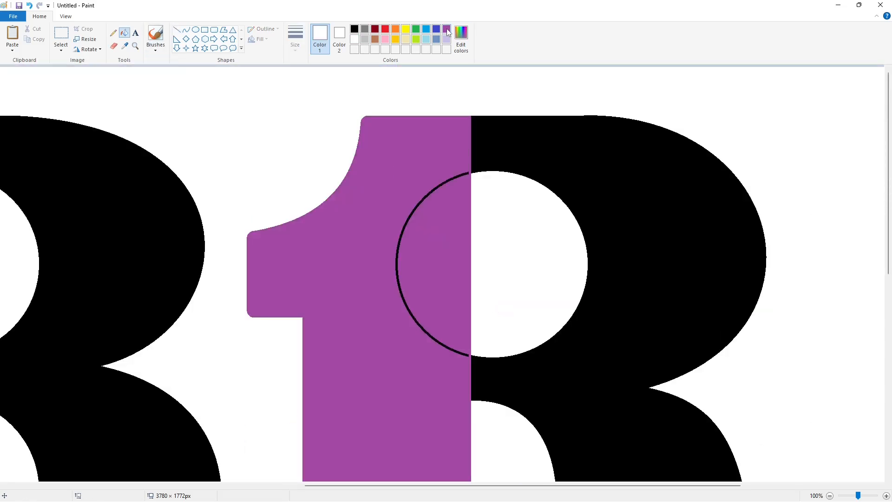
Step: Fill the leftover black ellipse arc inside the 1 with purple
click(446, 29)
scroll(645, 305, down, 5)
scroll(805, 450, down, 1)
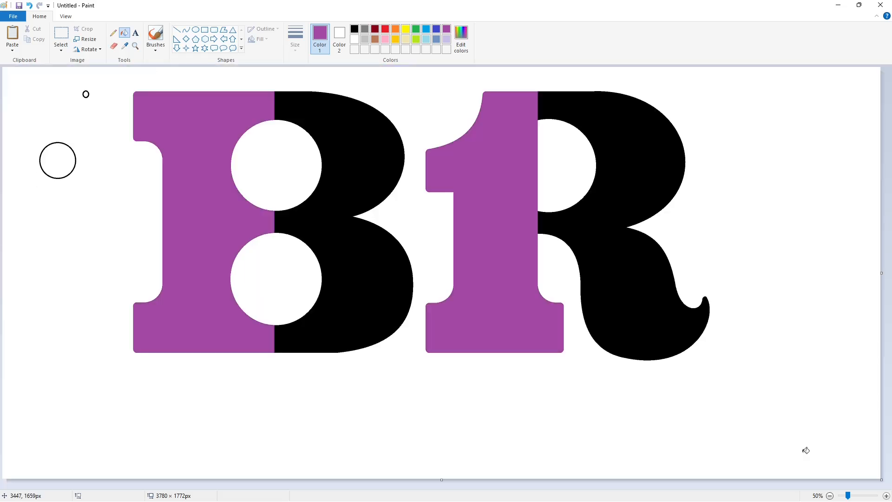
Step: Draw a wide black rectangle outline about 3133 × 192 px beneath the lettering
click(204, 29)
click(354, 28)
drag(102, 379, 830, 423)
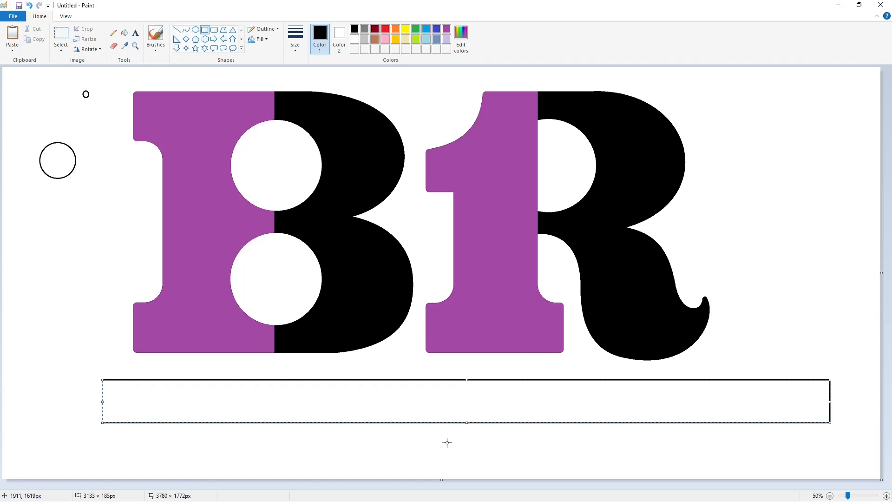
key(Down)
key(Down)
key(Down)
key(Down)
key(Down)
key(Down)
key(Down)
key(Down)
key(Down)
key(Down)
drag(465, 385, 472, 383)
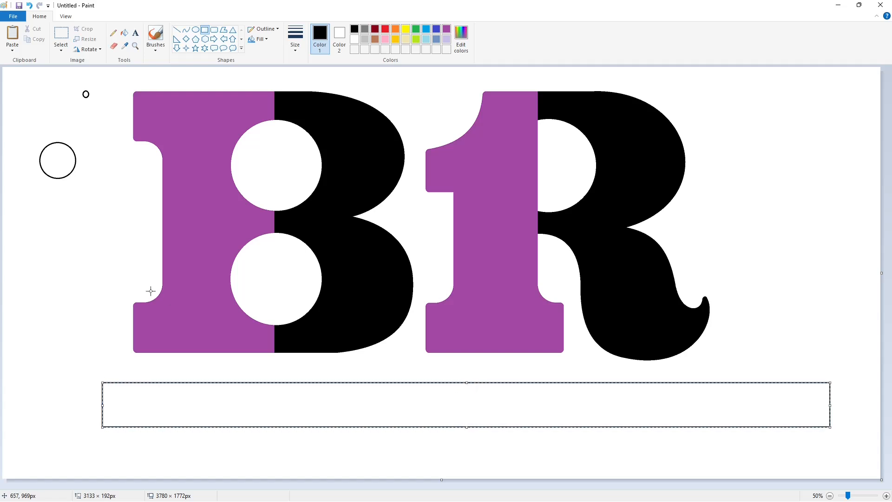
click(145, 285)
Step: Fill the wide rectangle with black to absorb its outline, and recolour it lavender
click(124, 33)
click(260, 398)
click(444, 39)
click(338, 397)
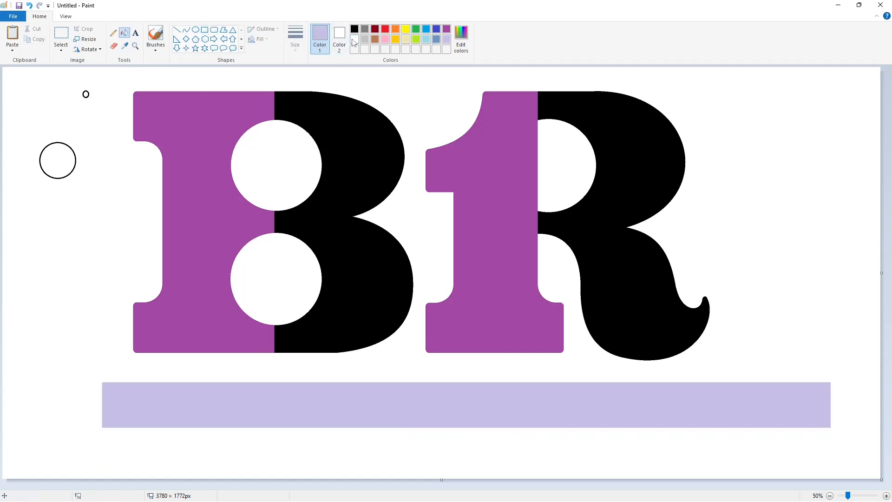
Step: Change the line width and draw two parallel vertical black lines across the lavender bar as a small B's stem
click(354, 29)
click(177, 29)
click(295, 37)
click(317, 93)
mouse_move(133, 374)
mouse_down()
mouse_move(134, 438)
mouse_move(143, 435)
mouse_up()
Step: Draw two stacked ellipses beside the stem lines as the small B's bowls, with a smaller ellipse inside each
click(195, 29)
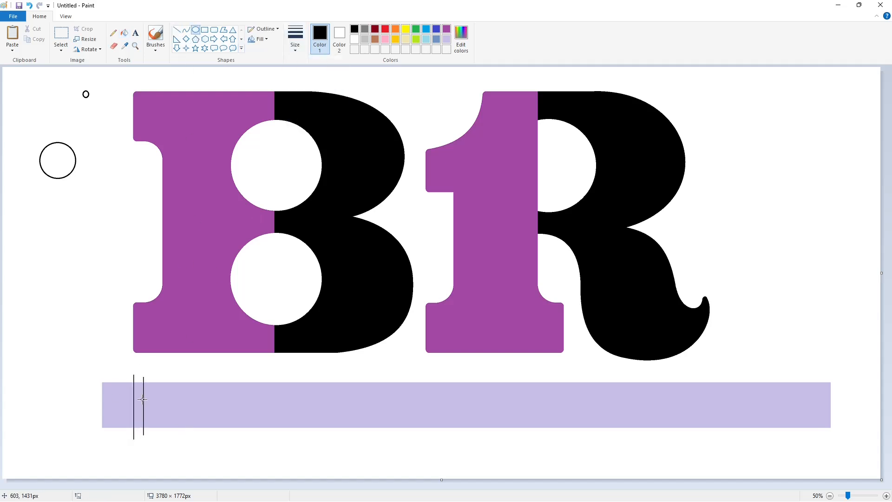
drag(142, 382, 171, 428)
click(238, 420)
drag(161, 421, 161, 420)
click(194, 422)
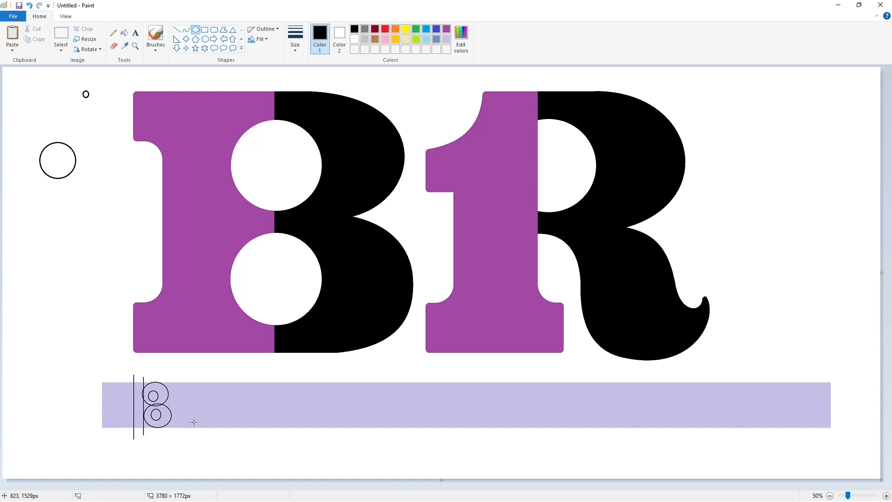
Step: Draw horizontal black lines from the tops and bottoms of the inner ellipses to the stem to outline the small B's counters
click(886, 495)
click(176, 29)
mouse_move(275, 302)
mouse_down()
mouse_move(302, 302)
mouse_move(268, 339)
mouse_up()
click(368, 334)
mouse_move(311, 363)
mouse_down()
mouse_move(258, 363)
mouse_move(281, 364)
mouse_up()
key(ctrl+z)
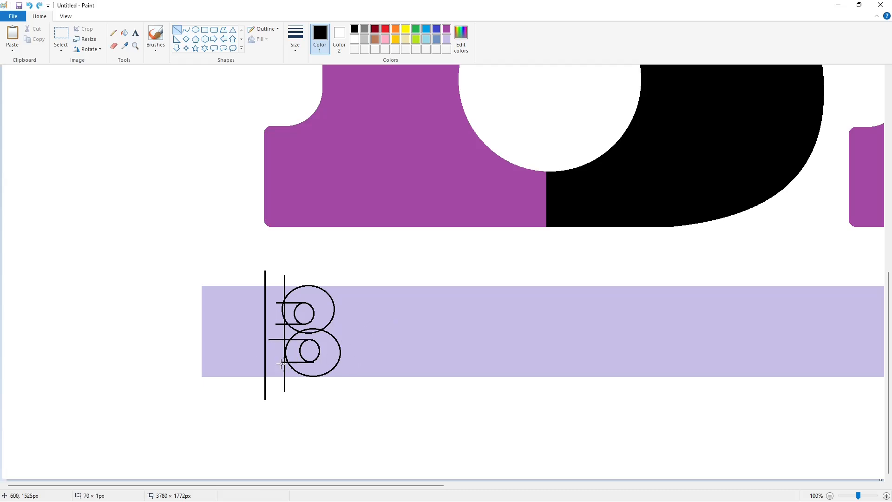
click(392, 363)
Step: Fill the small B's stem and both bowls with black, including the gaps beside the stem
click(124, 33)
click(276, 298)
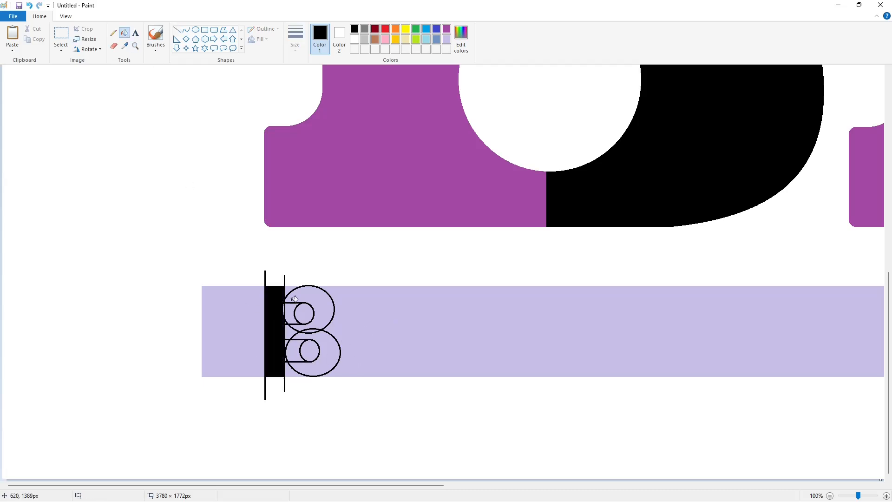
click(294, 298)
click(291, 331)
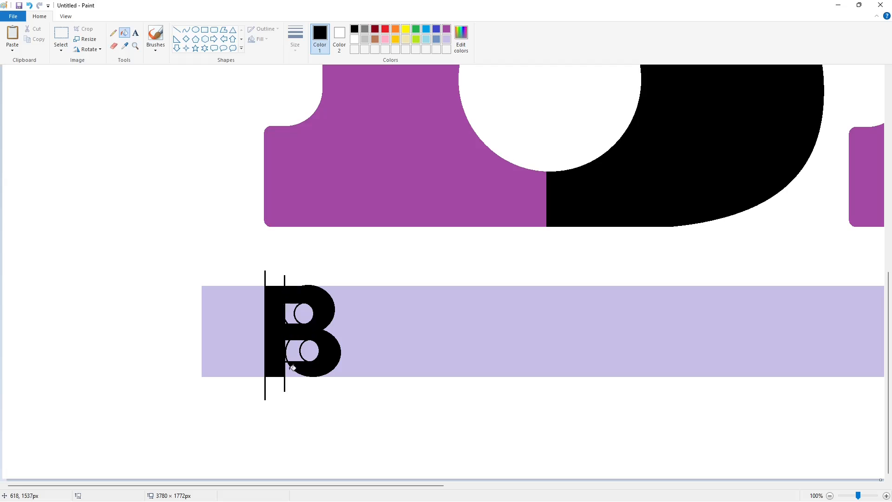
click(292, 366)
Step: Draw lavender lines along the edges of the small B's two counters to cover the stray outline ends
click(886, 495)
scroll(511, 444, down, 2)
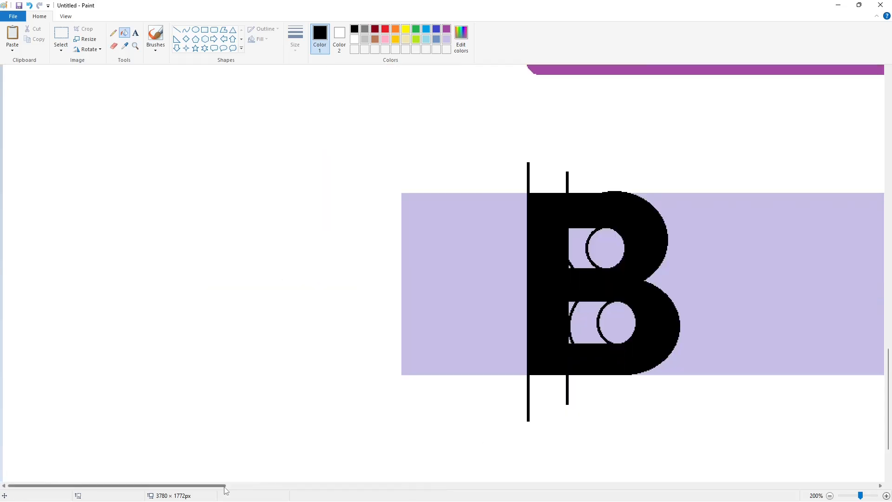
drag(225, 486, 282, 486)
click(177, 30)
click(446, 39)
click(428, 234)
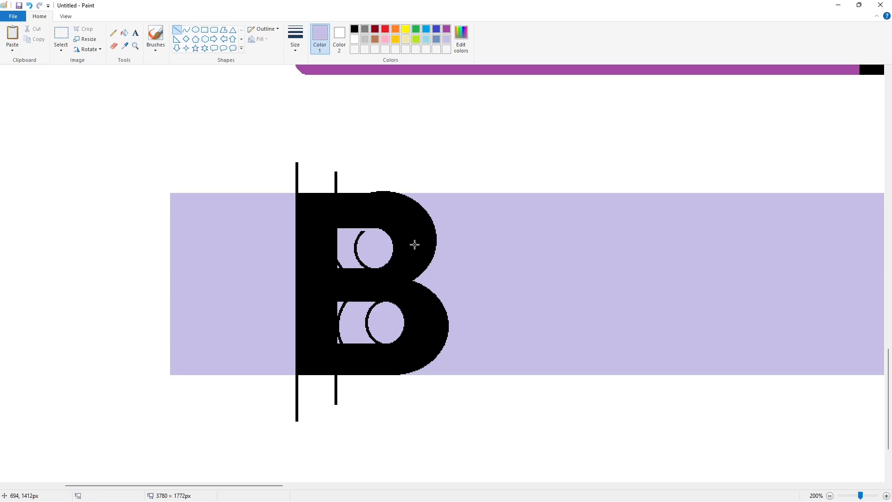
drag(366, 263, 340, 264)
drag(339, 303, 384, 303)
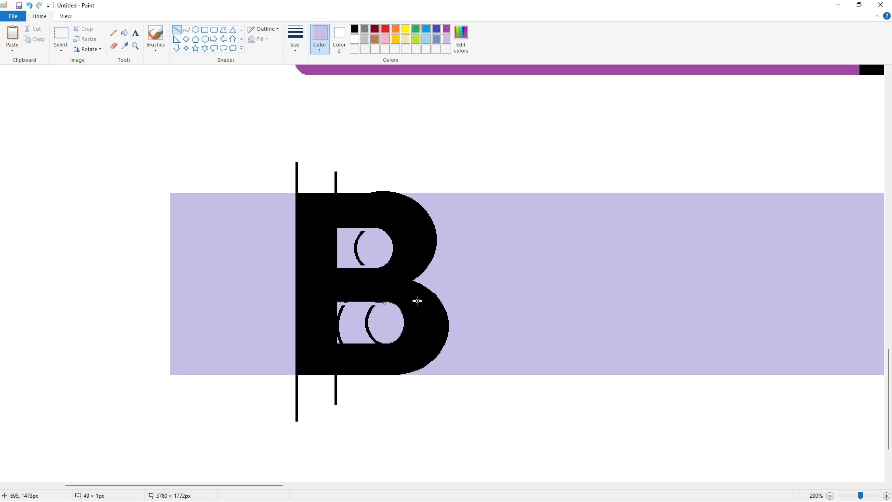
mouse_move(380, 336)
mouse_down()
mouse_move(339, 316)
mouse_move(341, 340)
mouse_up()
click(380, 323)
click(343, 340)
Step: Recolour the leftover arcs inside the small B lavender, and fill both counters and the bar section before the B with white
click(125, 33)
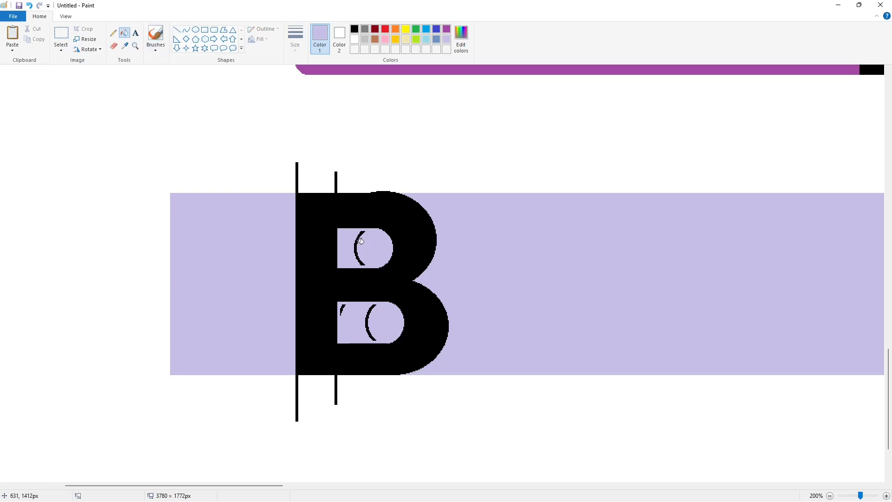
click(355, 249)
click(342, 310)
click(367, 320)
click(354, 39)
click(365, 248)
click(370, 323)
click(232, 283)
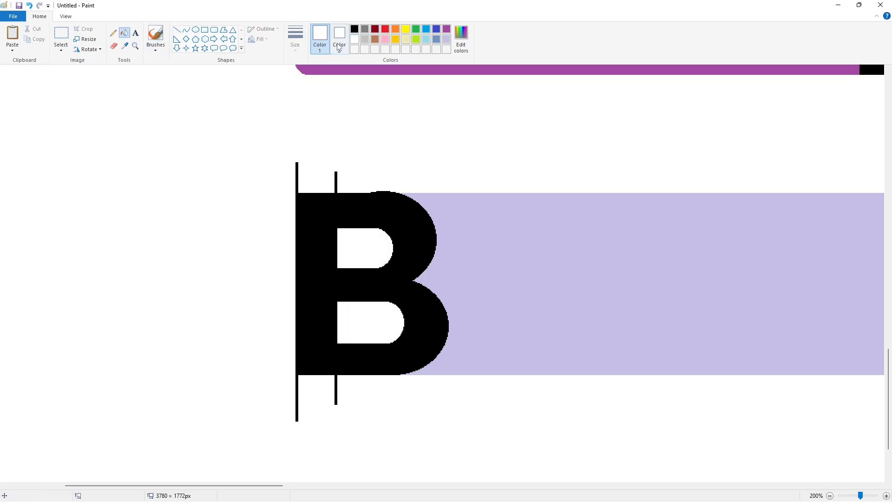
Step: Trim the small B's top and bottom edges with white lines and fill the cut-off stem line ends with white
click(177, 29)
click(495, 169)
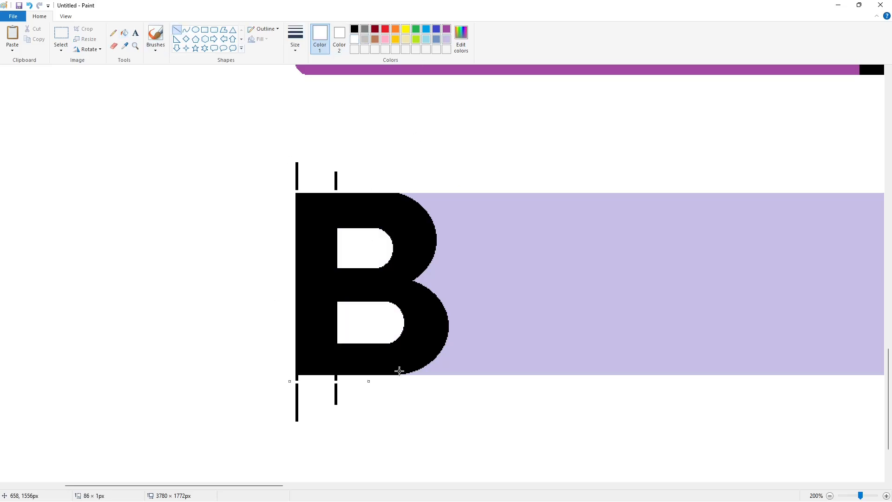
click(477, 326)
click(124, 33)
click(300, 171)
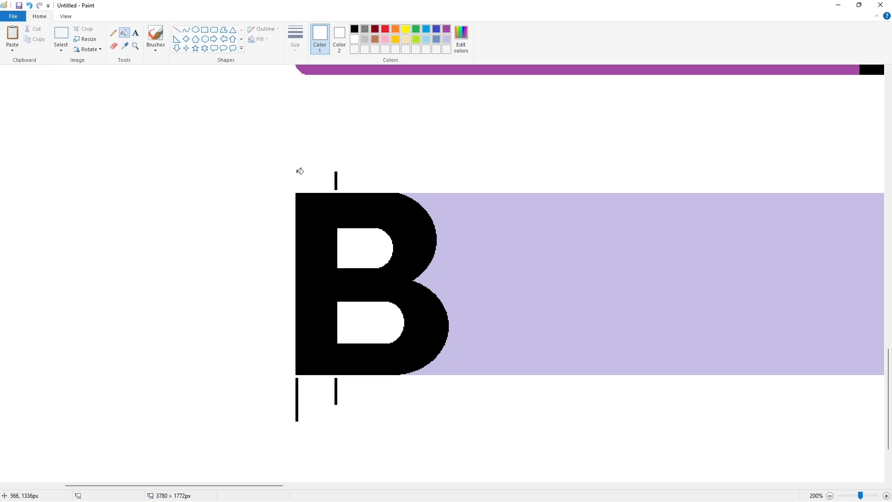
click(336, 393)
click(297, 400)
Step: Draw a small A beside the B with thin black slanted lines and two crossbar lines, and fill it black
ctrl+scroll(641, 381, down, 2)
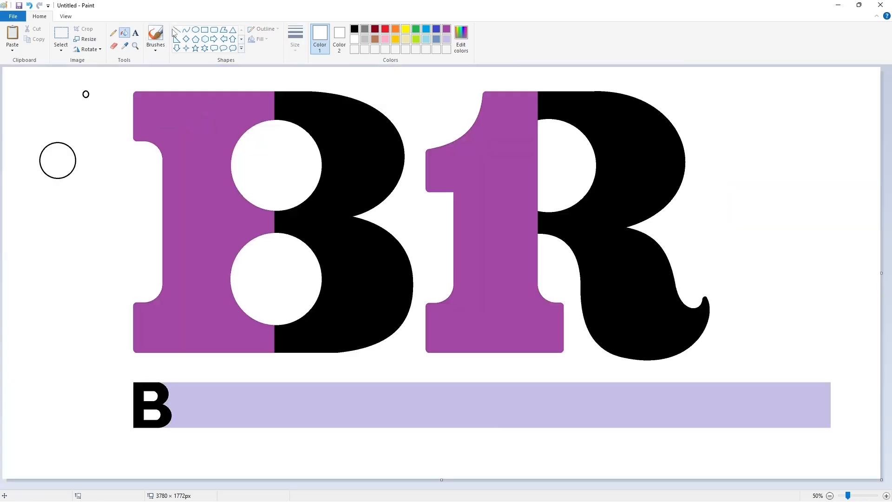
click(176, 31)
click(354, 29)
click(296, 41)
click(310, 83)
drag(192, 380, 169, 441)
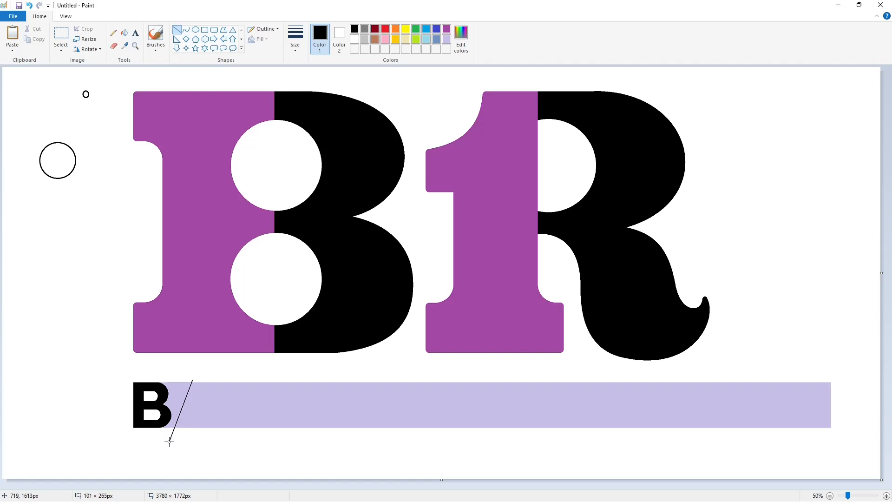
drag(201, 380, 224, 443)
drag(189, 410, 179, 441)
drag(195, 390, 213, 441)
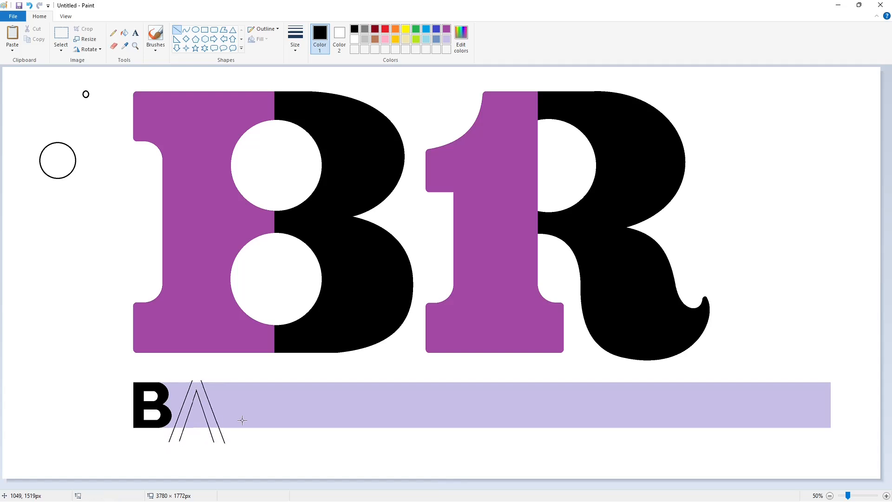
drag(185, 411, 212, 418)
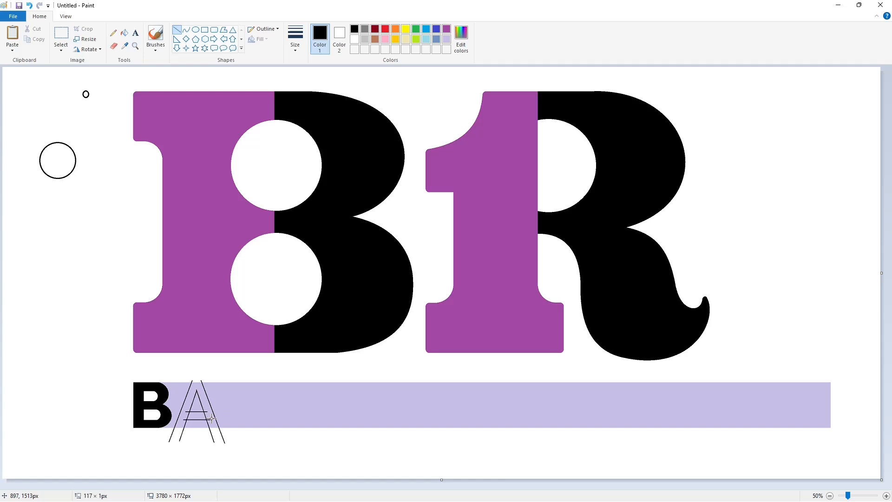
click(124, 33)
click(200, 410)
Step: Trim the A's overhanging lines with white, and fill its counter, the gap between its legs and the gap before it white
click(885, 496)
scroll(659, 463, down, 6)
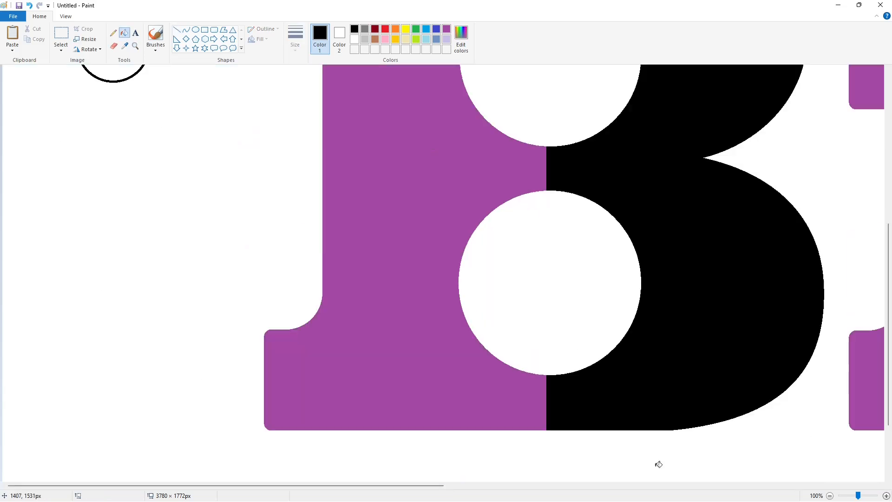
click(177, 30)
click(355, 40)
drag(374, 283, 411, 283)
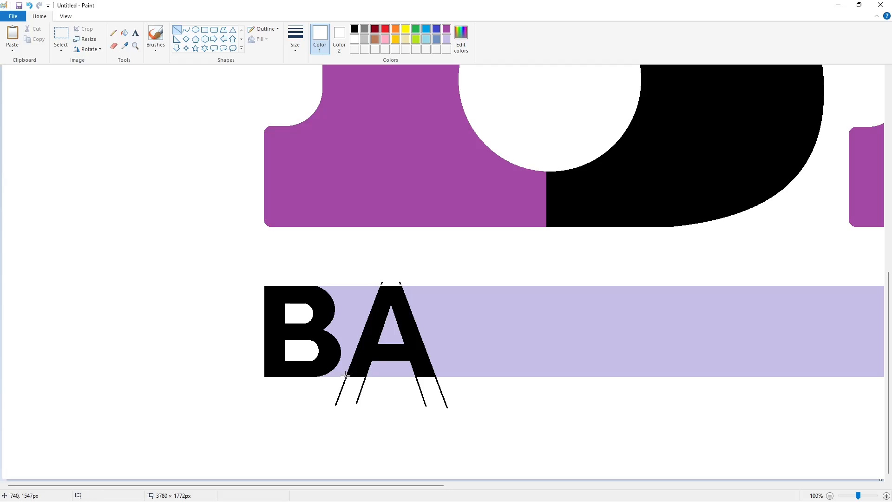
click(124, 32)
click(342, 304)
click(391, 325)
click(390, 368)
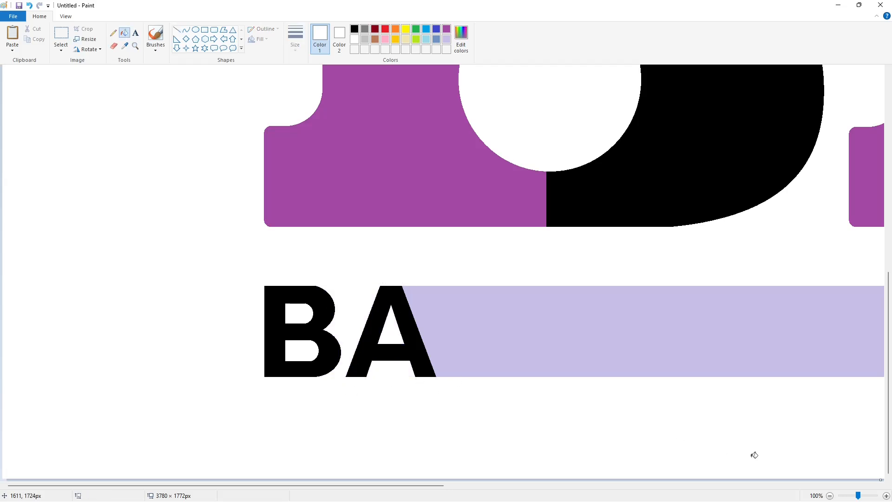
Step: Create a large transparent text box and enter a black letter S in Candara
scroll(754, 455, down, 1)
click(136, 33)
drag(191, 97, 881, 404)
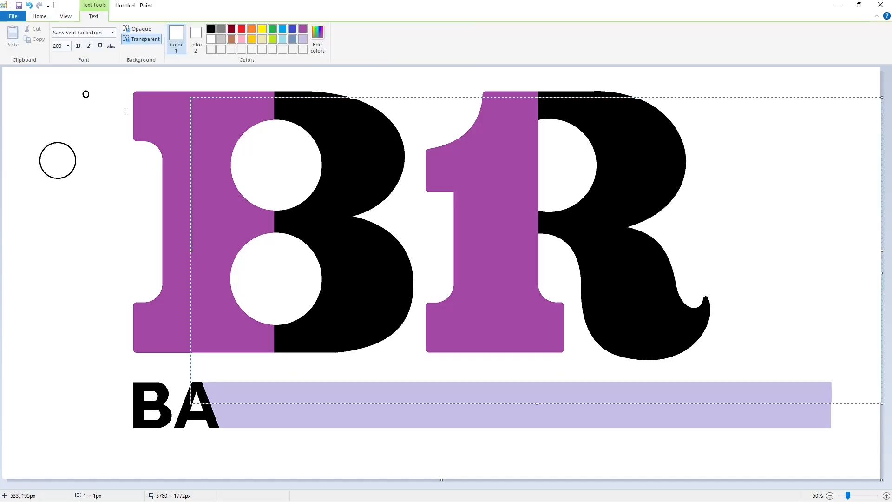
click(113, 32)
scroll(133, 97, down, 10)
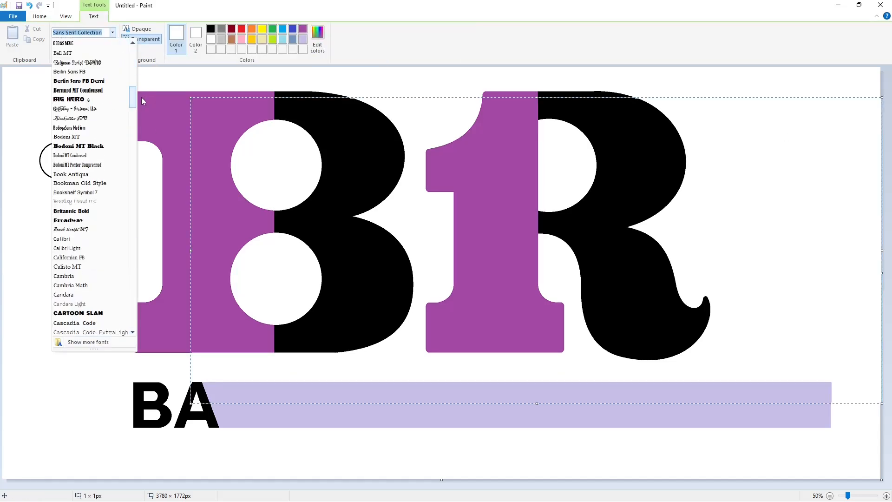
click(75, 303)
text(S)
key(ctrl+a)
click(211, 28)
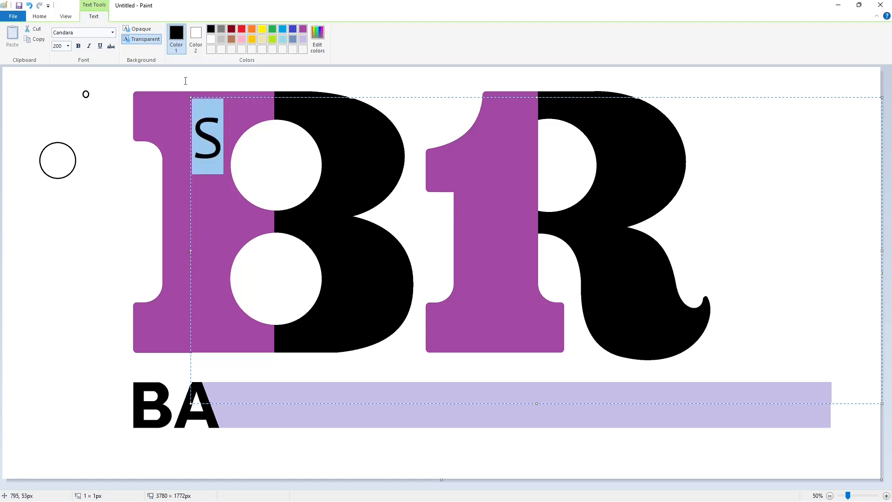
click(113, 32)
drag(132, 97, 134, 58)
click(77, 108)
click(112, 33)
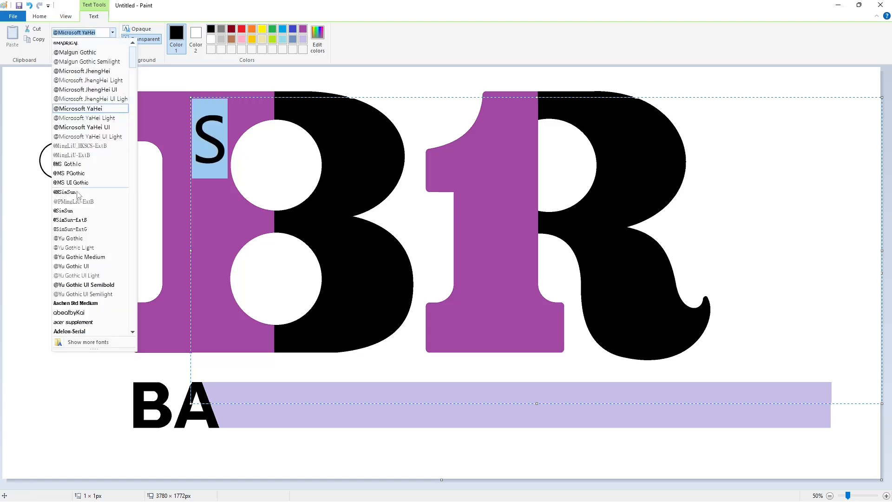
scroll(84, 312, down, 3)
click(80, 284)
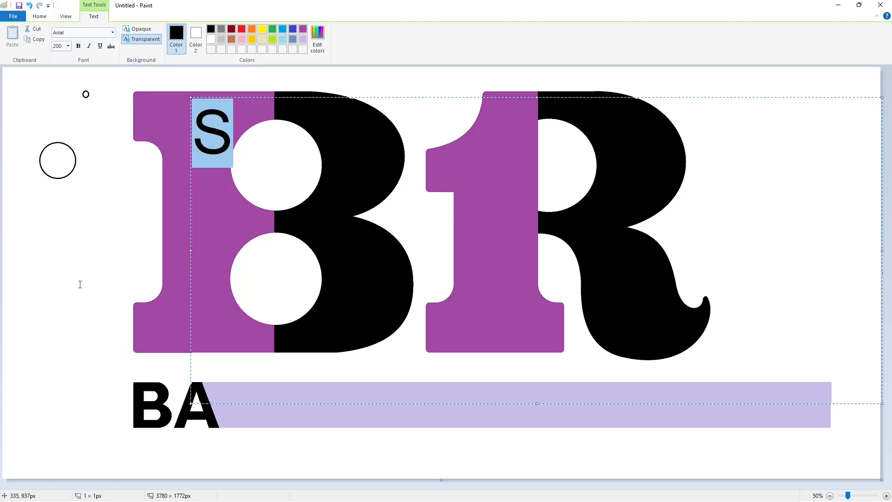
click(80, 46)
click(223, 120)
Step: Try placing the size 200 S beside the A on the lavender bar, and undo the placed text
drag(190, 97, 219, 360)
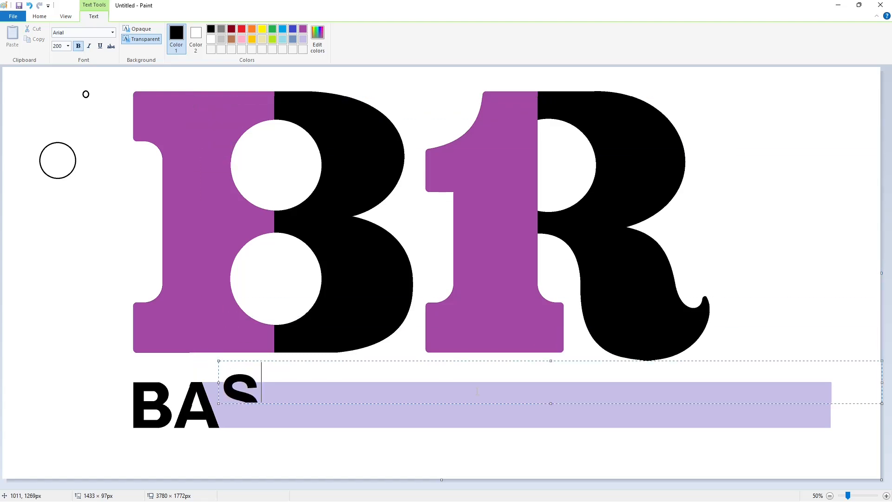
drag(550, 404, 553, 442)
drag(216, 359, 215, 368)
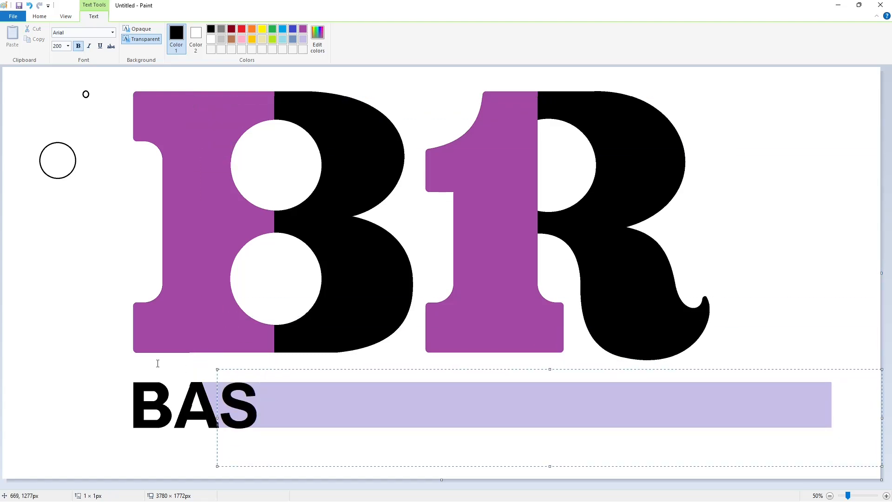
click(157, 363)
click(886, 495)
scroll(621, 377, down, 1)
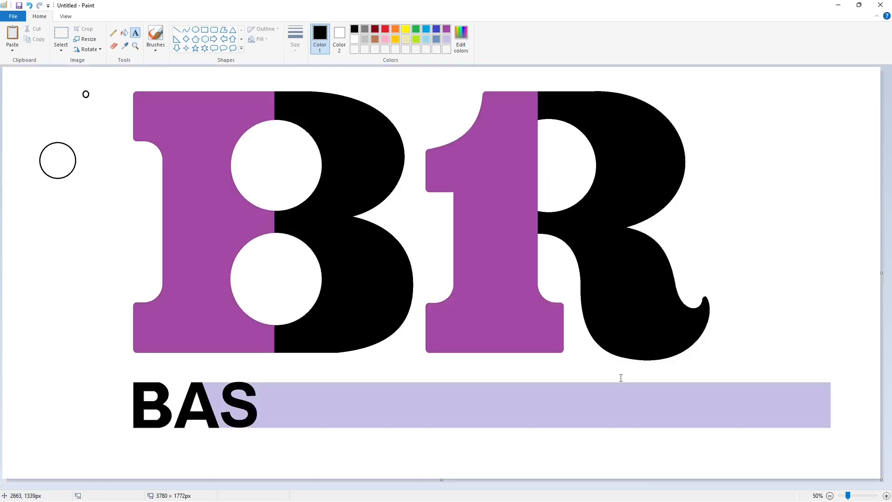
key(ctrl+z)
Step: Enter a new bold Arial S at size 205 and place it in the blank margin beside the large B
click(150, 167)
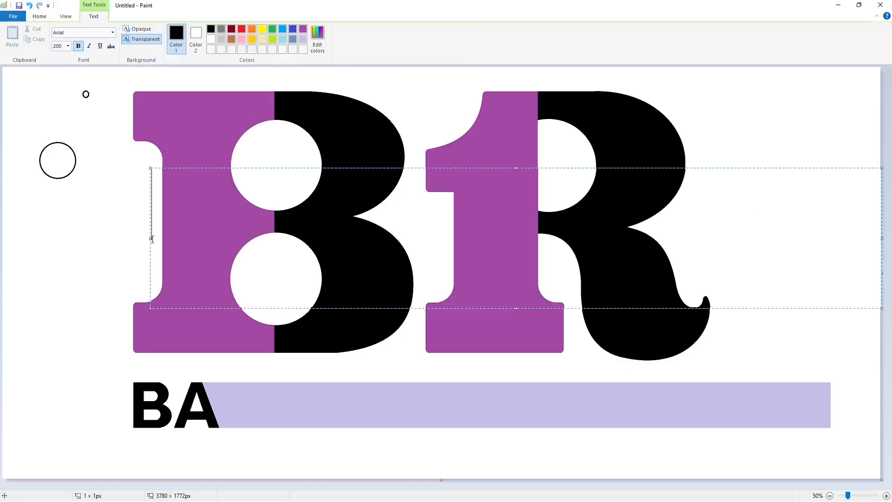
text(S)
key(ctrl+a)
click(67, 45)
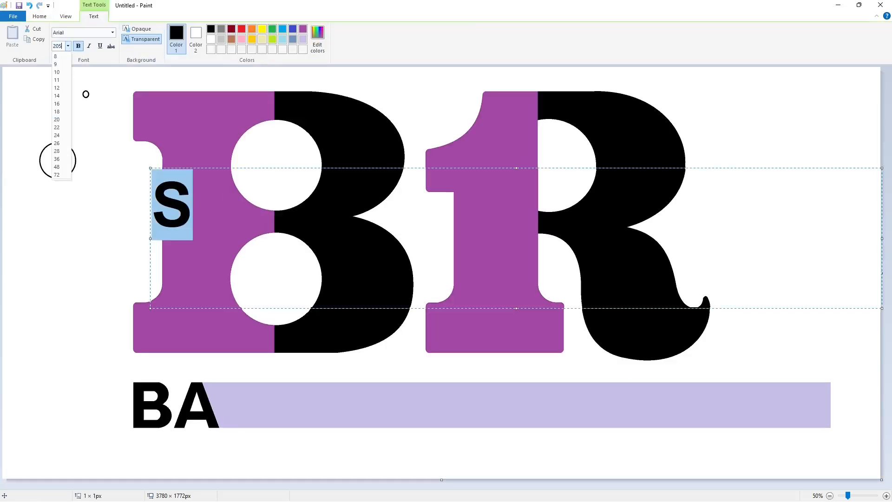
key(Return)
drag(150, 168, 218, 310)
drag(550, 308, 550, 469)
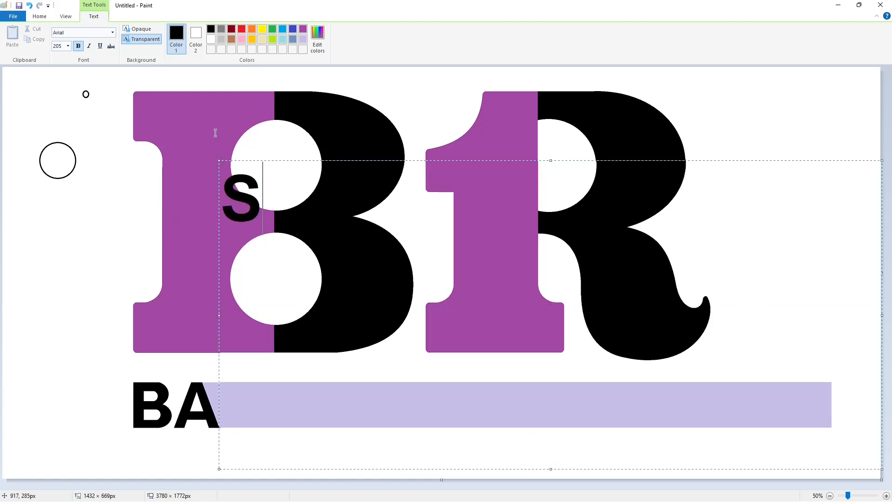
drag(219, 160, 216, 367)
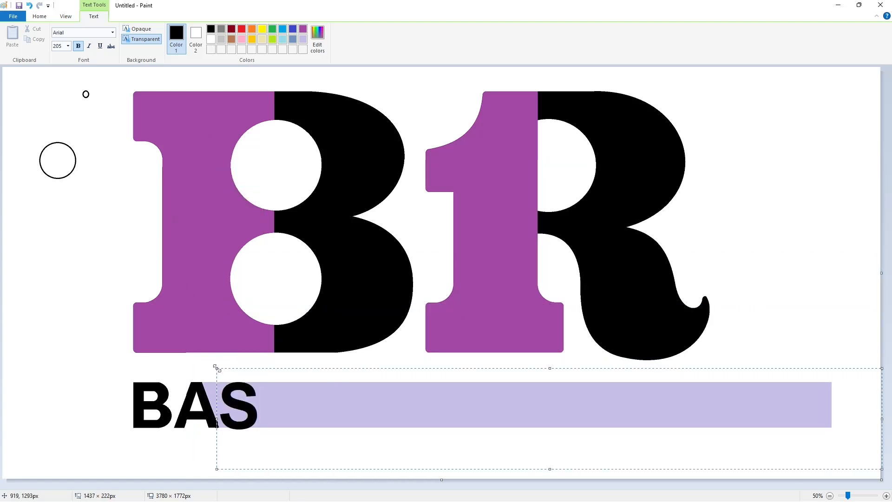
click(107, 204)
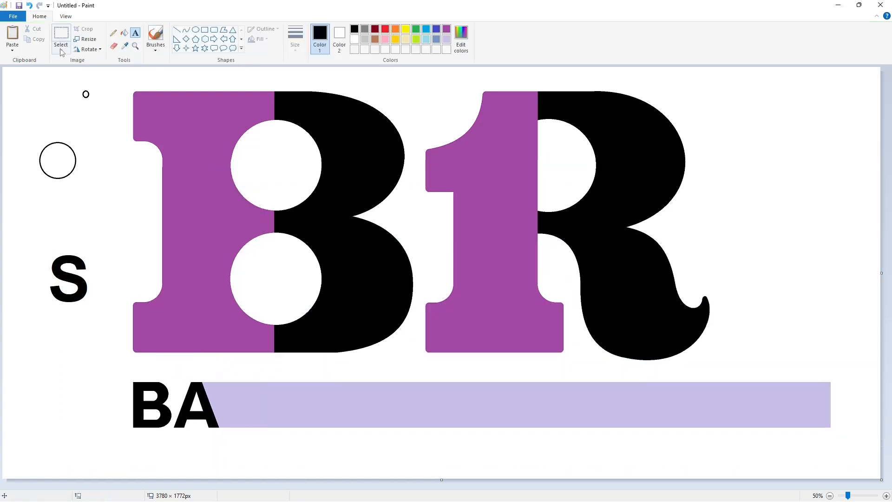
Step: Copy the S from the margin and place the duplicate beside the A on the lavender bar
click(61, 33)
drag(29, 220, 107, 345)
key(ctrl+c)
key(ctrl+v)
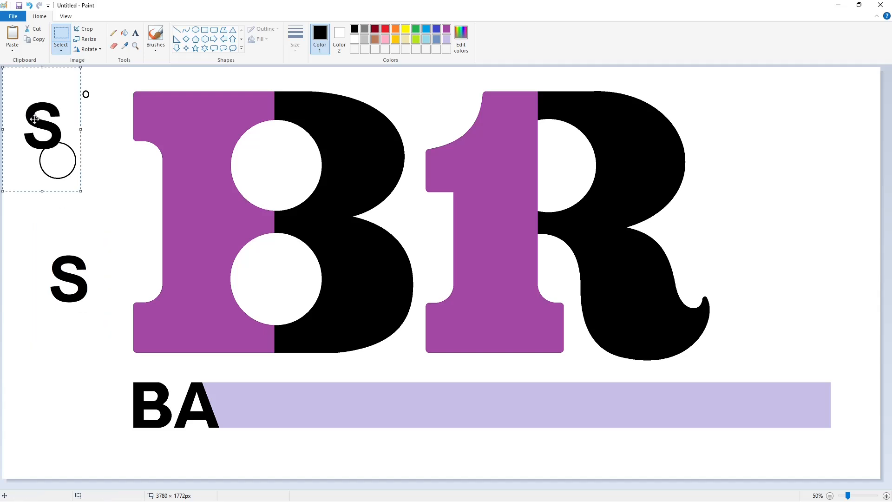
drag(34, 119, 266, 449)
click(334, 406)
Step: Draw two vertical and two parallel slanted thin black lines beside the S as the K's stem and upper arm
click(177, 30)
click(295, 39)
click(316, 83)
drag(275, 377, 275, 442)
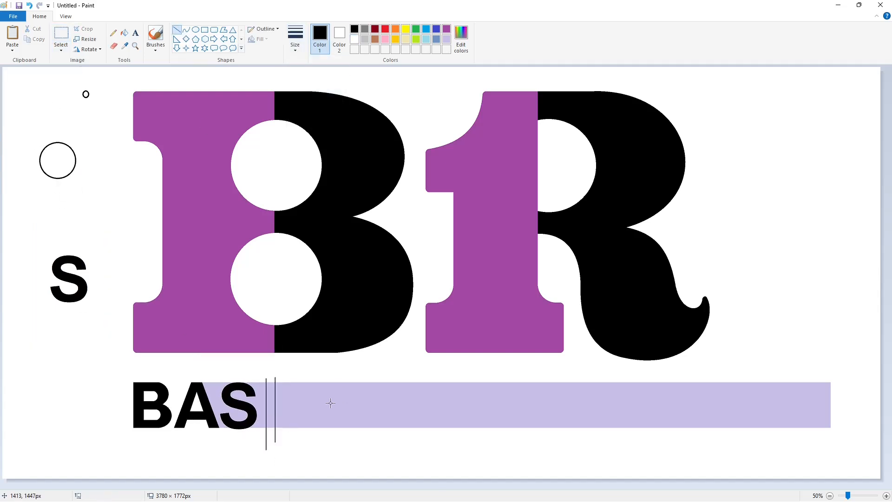
drag(278, 406, 301, 368)
drag(288, 409, 311, 371)
click(377, 374)
Step: Try a thin curve from the K's stem down to the bar's lower edge as the leg, and undo it
click(187, 30)
drag(274, 408, 301, 429)
click(286, 408)
click(298, 413)
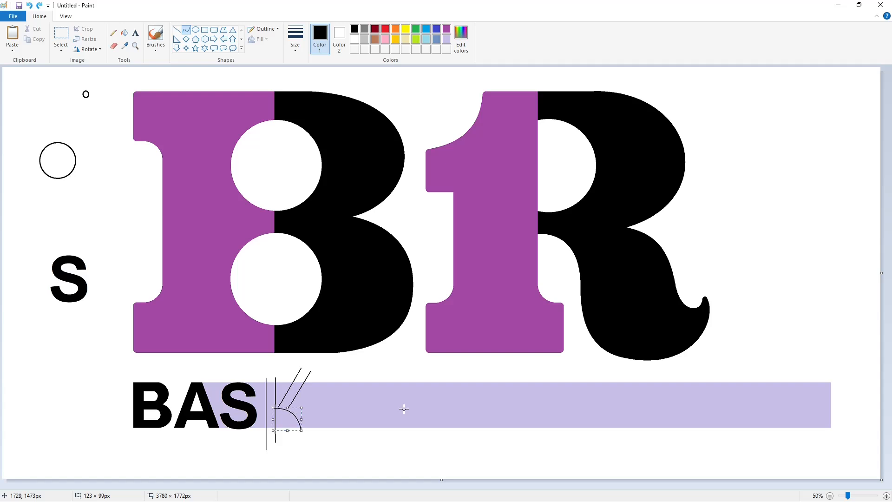
key(ctrl+z)
Step: Redraw the K's leg as a curve bending down from the stem, and thicken it to match the other letters' strokes
drag(299, 425, 299, 429)
click(288, 408)
click(299, 414)
key(ctrl+plus)
key(ctrl+plus)
key(ctrl+plus)
key(ctrl+plus)
key(ctrl+plus)
key(ctrl+plus)
key(ctrl+plus)
key(ctrl+plus)
key(ctrl+plus)
key(ctrl+plus)
key(ctrl+plus)
key(ctrl+plus)
key(ctrl+plus)
key(ctrl+plus)
key(ctrl+plus)
key(ctrl+plus)
key(ctrl+plus)
key(ctrl+plus)
key(ctrl+plus)
key(ctrl+plus)
key(ctrl+plus)
key(ctrl+plus)
key(ctrl+plus)
key(ctrl+plus)
key(ctrl+plus)
key(ctrl+plus)
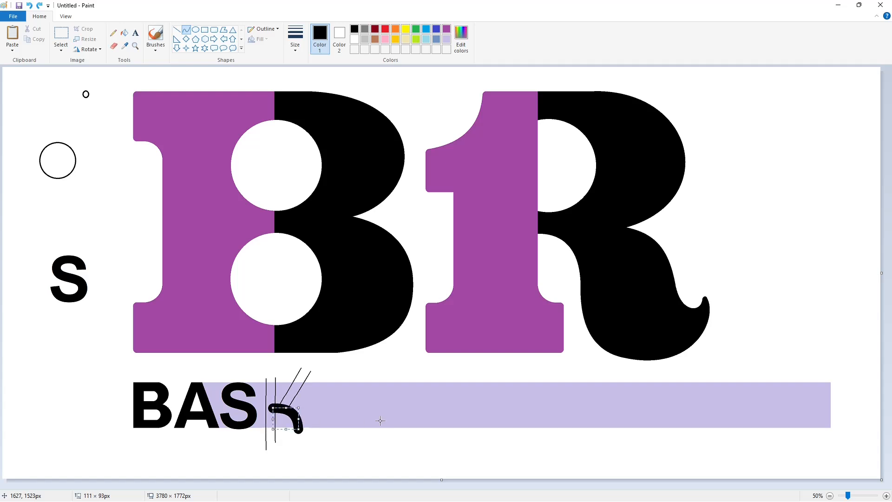
click(379, 420)
Step: Fill the K's stem and upper arm with black
click(124, 33)
click(271, 401)
click(291, 392)
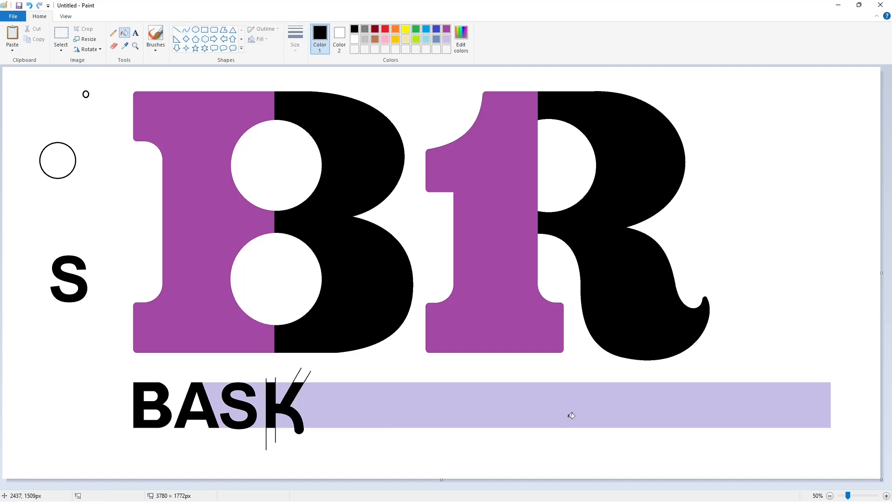
Step: Draw white lines along the lavender bar's upper and lower edges across the K's overshooting strokes, and patch its stem junction with a short black line
click(886, 496)
scroll(378, 233, right, 3)
click(177, 29)
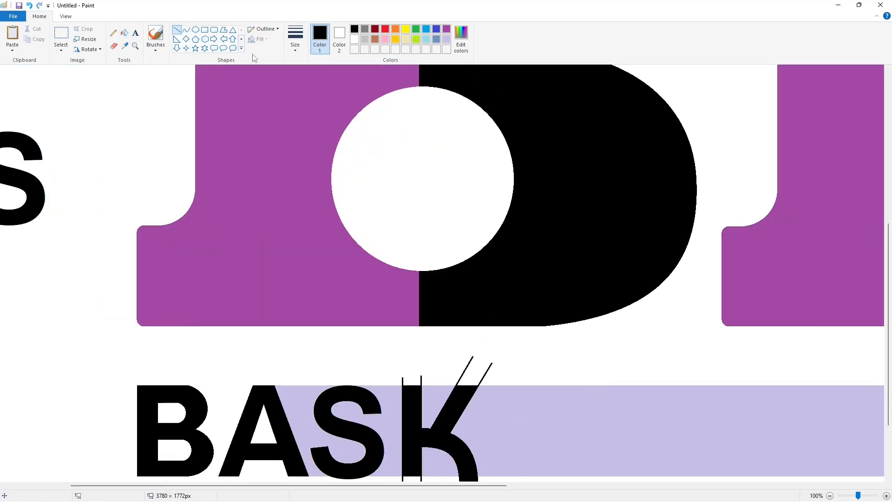
click(354, 39)
scroll(432, 184, down, 2)
drag(400, 284, 497, 283)
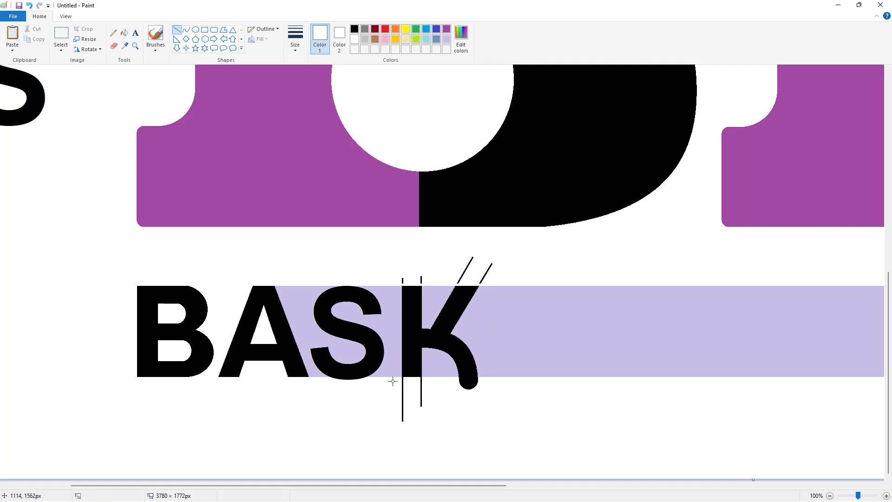
drag(393, 381, 490, 380)
click(354, 29)
drag(414, 331, 436, 331)
Step: Fill the K's leftover stroke ends above and below the bar with white to remove them
click(124, 33)
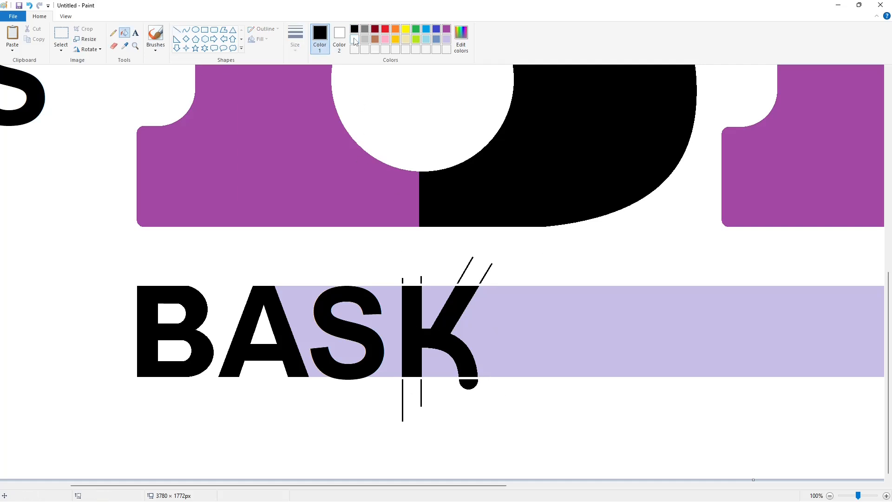
click(355, 39)
click(402, 280)
click(486, 269)
click(470, 382)
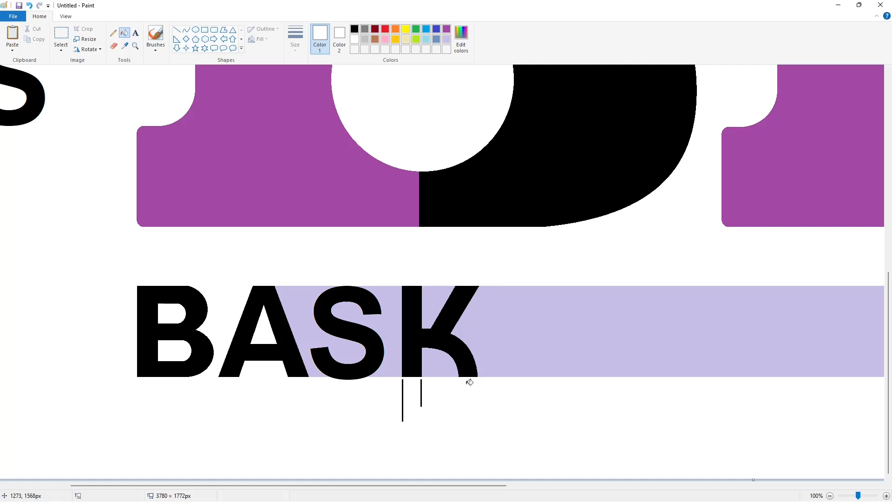
click(403, 392)
Step: Fill the lavender areas around the S and inside the K with white
click(311, 334)
click(394, 330)
click(431, 306)
click(437, 365)
click(830, 496)
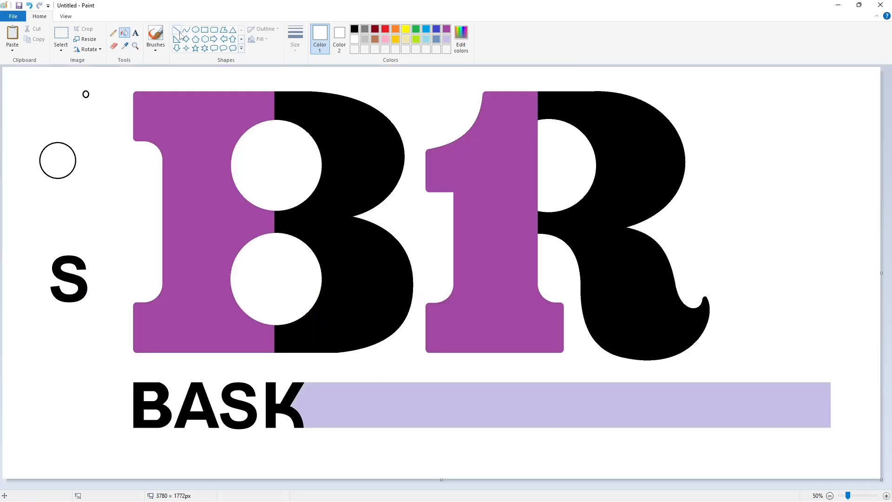
Step: Draw two parallel thin black vertical lines just after the K as the sides of the I
click(177, 30)
click(355, 29)
click(296, 39)
click(312, 83)
drag(312, 379, 311, 443)
key(Right)
key(Right)
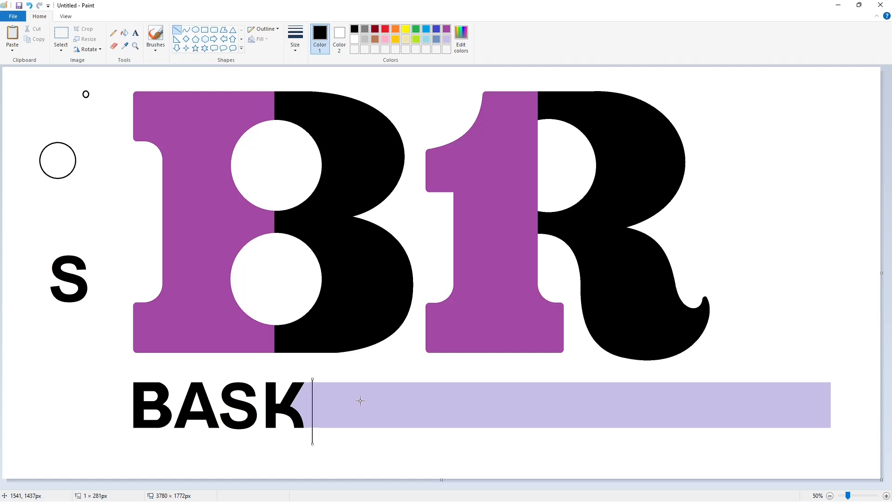
drag(323, 379, 322, 445)
Step: Try white inside the I, undo it, and fill the I with black instead
click(124, 32)
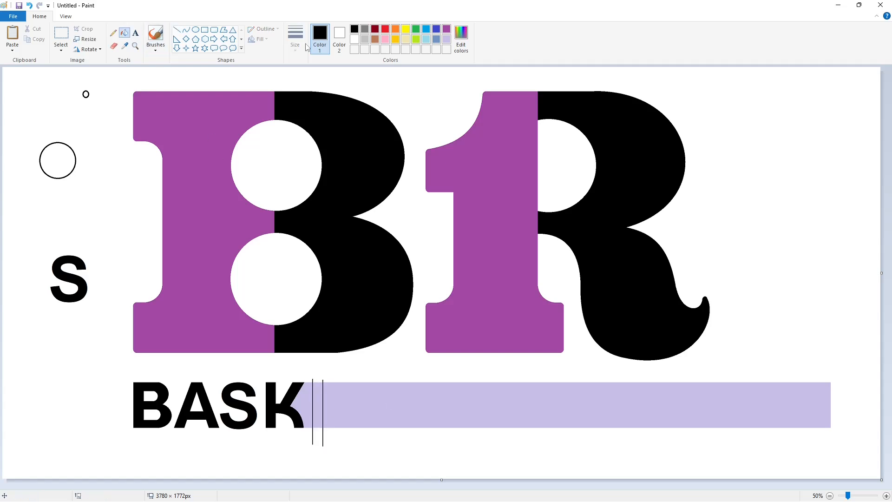
click(354, 39)
click(317, 388)
key(ctrl+z)
click(355, 30)
click(316, 391)
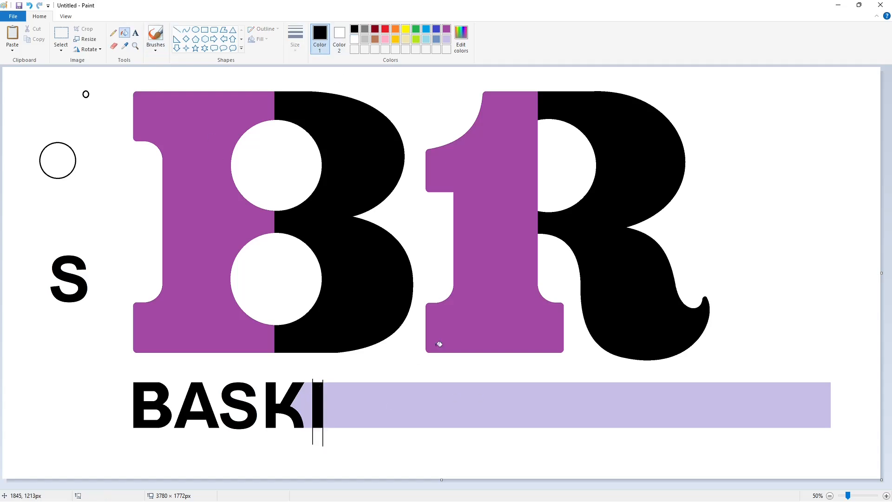
Step: Draw white lines along the bar's upper and lower edges to cut off the I's overshooting guide lines
click(886, 495)
scroll(454, 454, down, 8)
drag(385, 485, 570, 485)
click(177, 30)
click(354, 39)
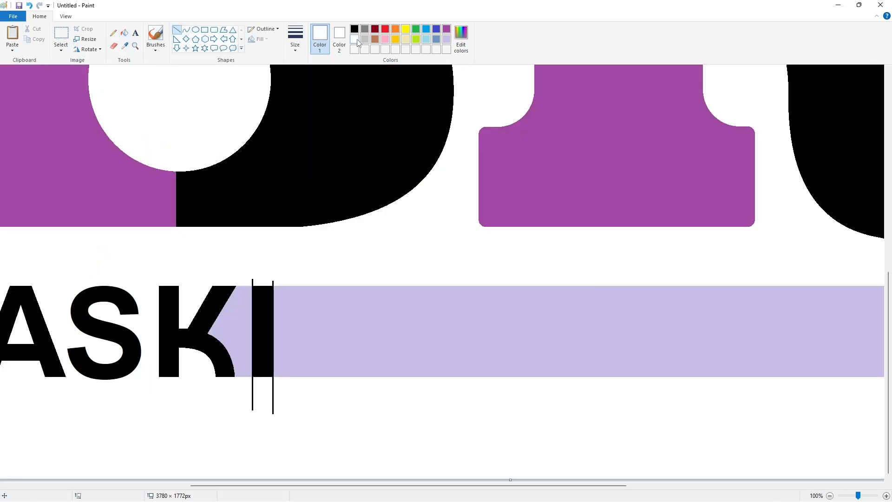
click(322, 251)
drag(248, 378, 288, 378)
click(313, 390)
Step: Fill the gap between the K and the I and the I's leftover line ends with white
click(124, 32)
click(247, 291)
click(273, 392)
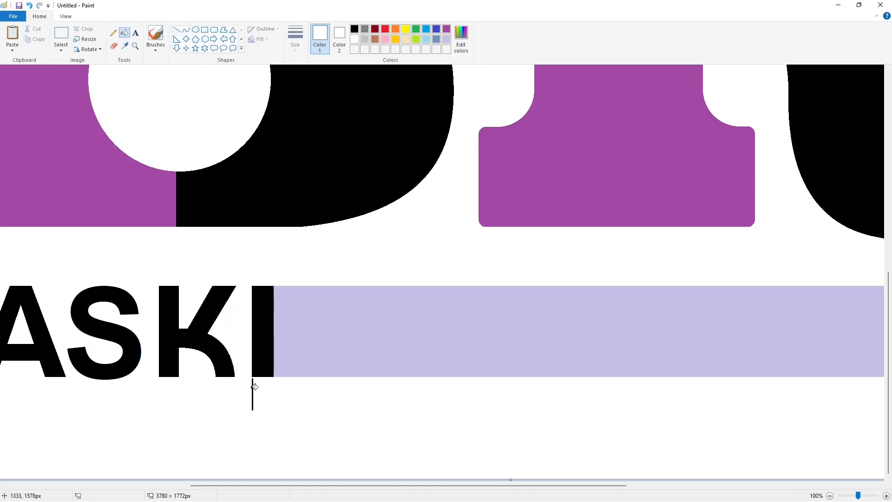
click(252, 388)
click(830, 495)
Step: Outline an N after the I with thin black vertical lines for the stems and two parallel slanted lines for the diagonal
click(177, 30)
click(355, 29)
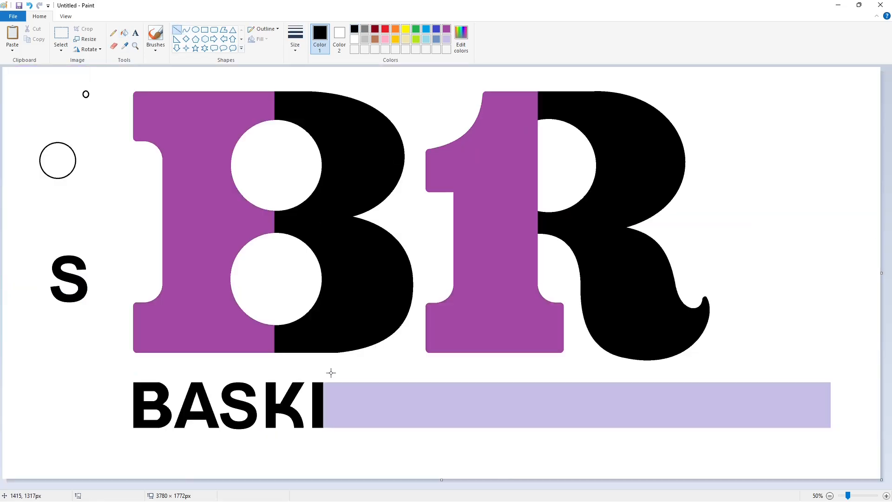
drag(332, 375, 331, 447)
drag(341, 378, 341, 442)
mouse_move(363, 410)
mouse_down()
mouse_move(338, 375)
mouse_move(371, 442)
mouse_move(361, 362)
mouse_move(373, 439)
mouse_up()
click(382, 411)
Step: Fill the N's stems and diagonal with black
click(124, 33)
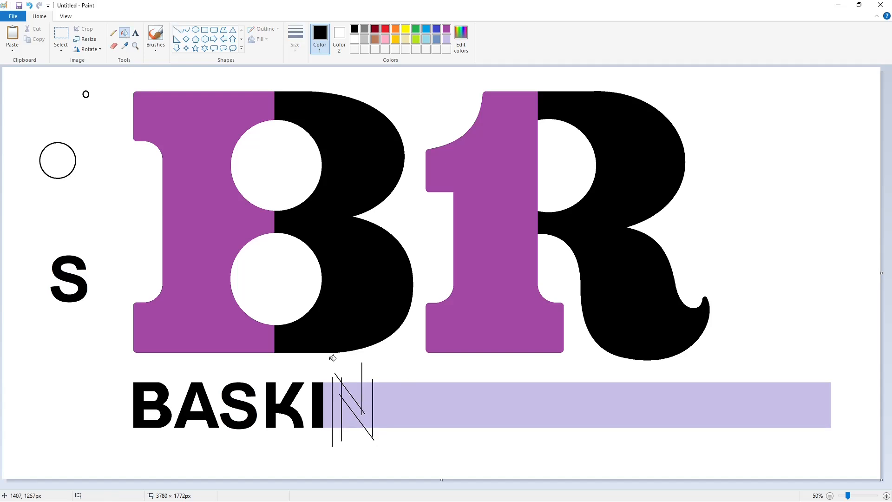
click(357, 409)
click(336, 404)
Step: Draw a white line along the bar's upper edge across the N's overshooting guide lines, and another along its lower edge
click(886, 495)
scroll(650, 418, down, 6)
drag(442, 485, 622, 485)
scroll(362, 181, down, 3)
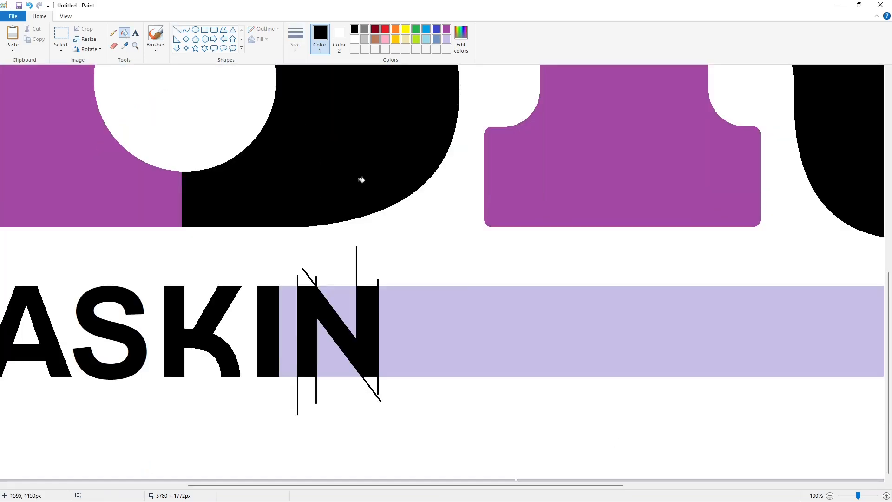
click(177, 30)
click(354, 39)
drag(291, 282, 400, 282)
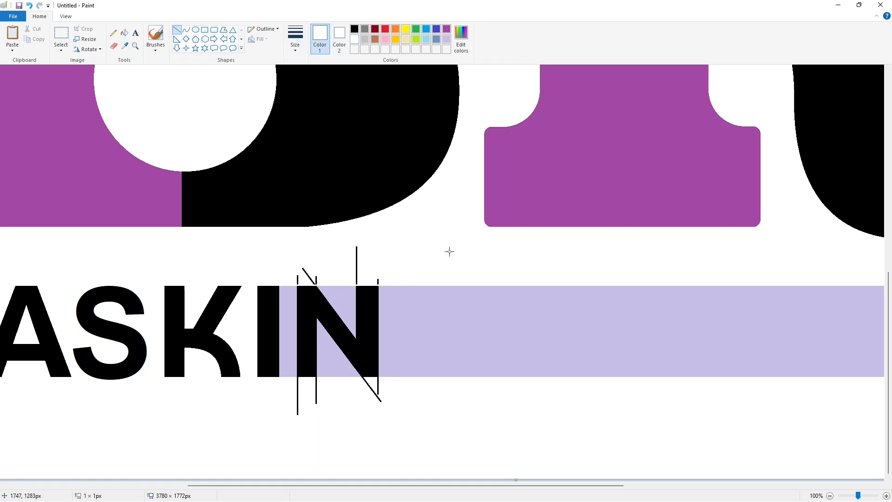
Step: Fill the N's leftover line ends and the lavender areas beside and inside the letter with white
click(124, 32)
click(356, 269)
click(378, 281)
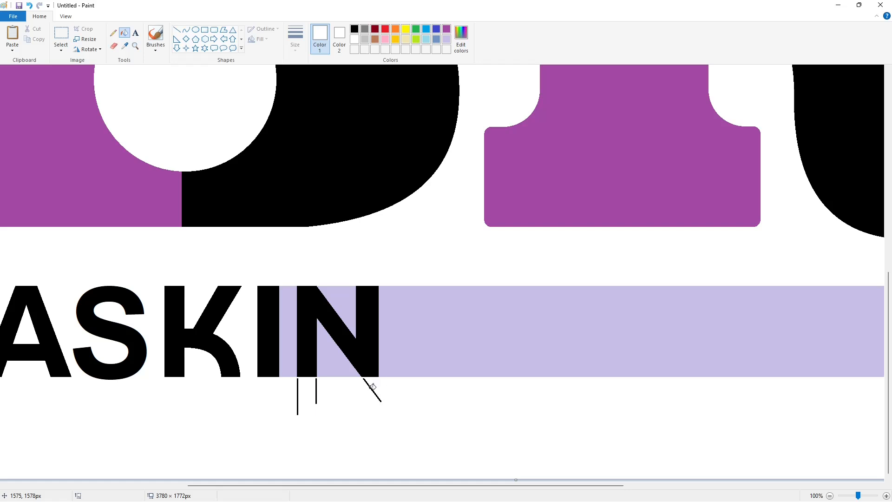
click(298, 395)
click(289, 363)
click(326, 352)
click(344, 312)
click(830, 496)
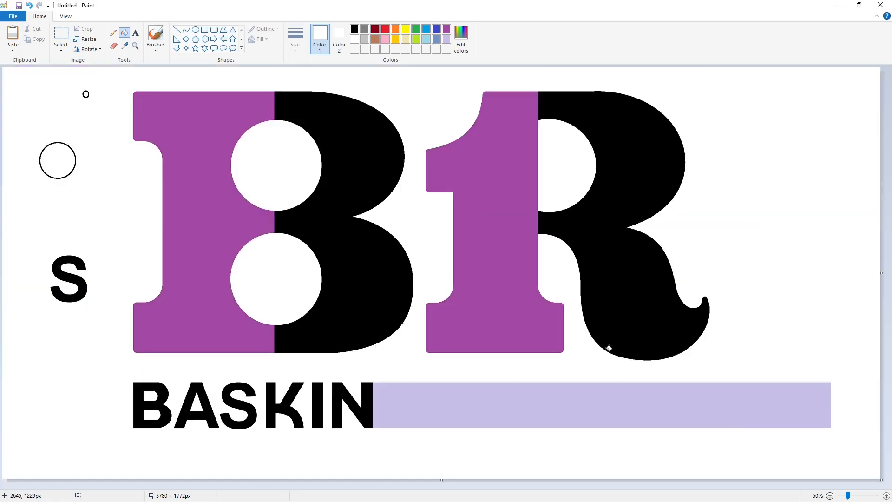
Step: Draw a black circle about 87 px across at mid-height of the bar after the N, and fill it with black
click(196, 30)
drag(389, 395, 409, 415)
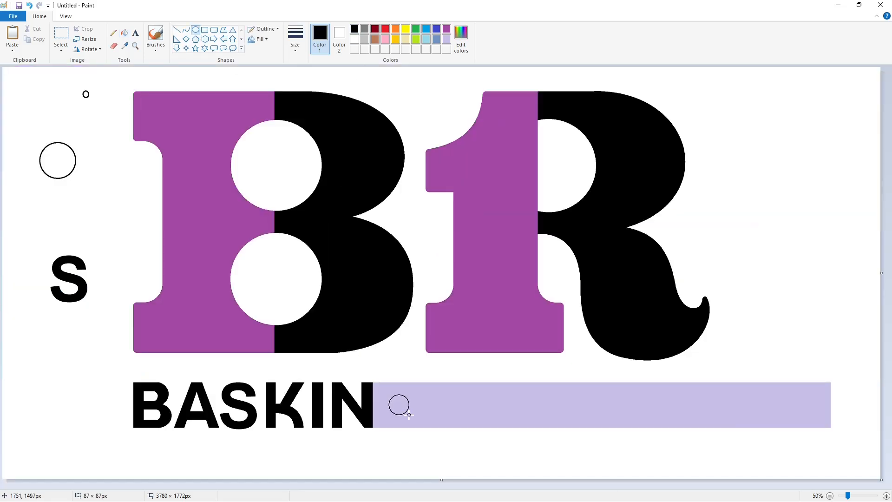
click(124, 32)
click(398, 403)
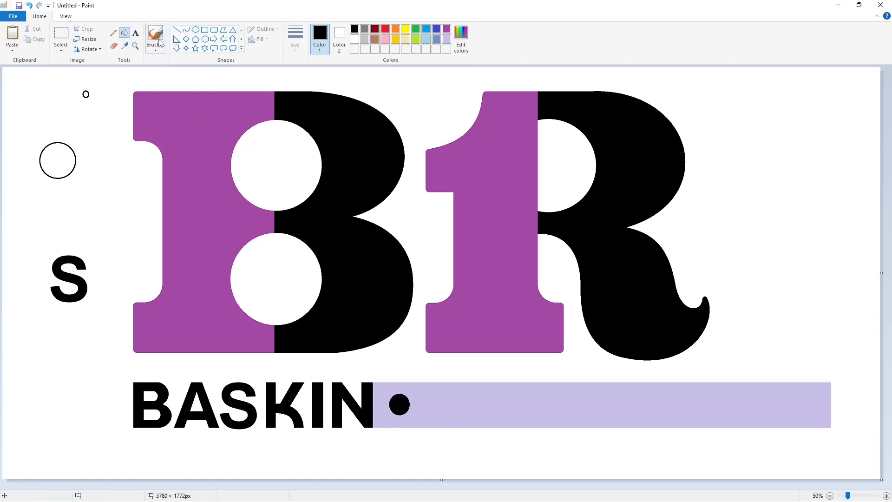
Step: Draw two parallel thin black vertical lines beyond the dot as the sides of the R's stem
click(177, 30)
drag(427, 379, 426, 440)
drag(434, 379, 434, 432)
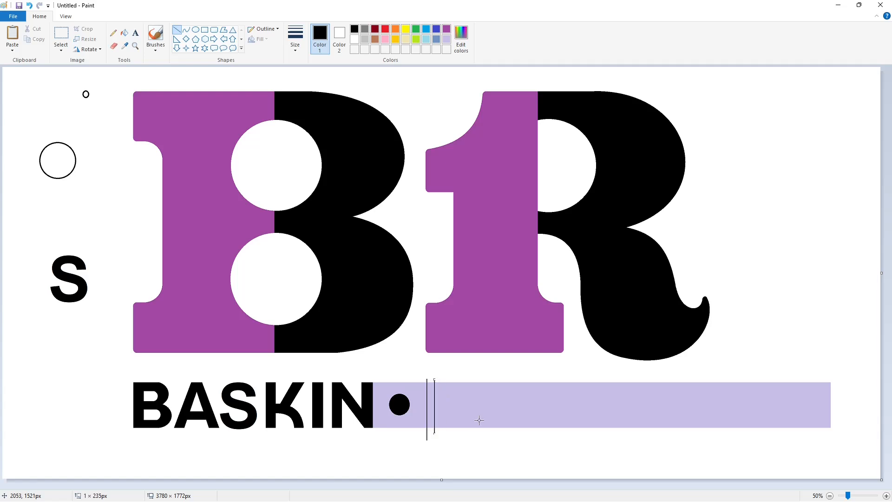
click(479, 420)
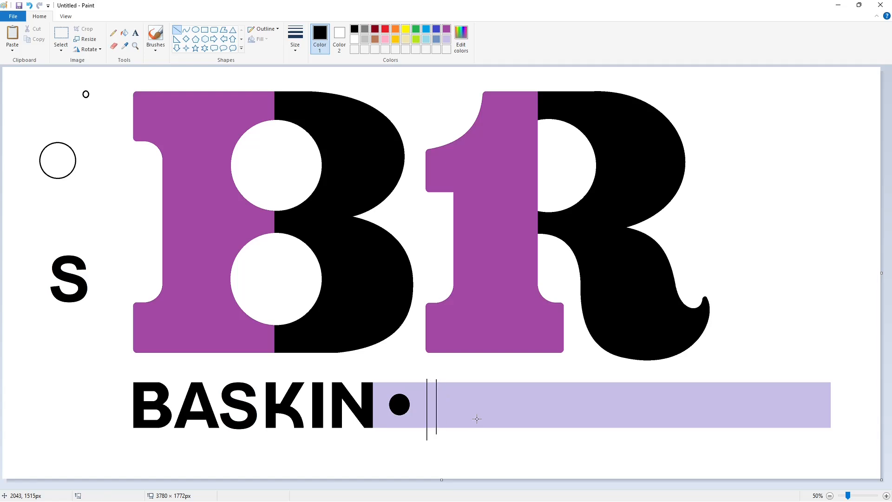
Step: Draw a large circle with a smaller one inside it, overlapping the stem's upper part, as the R's bowl
click(195, 29)
mouse_move(430, 383)
mouse_down()
mouse_move(462, 411)
mouse_move(445, 381)
mouse_move(441, 391)
mouse_move(452, 403)
mouse_up()
key(Right)
key(Right)
key(Right)
key(Right)
click(507, 409)
click(537, 405)
Step: Draw the R's leg as a curve of about 99 × 87 px bending down from the stem, thicken it heavily and nudge it down
click(186, 30)
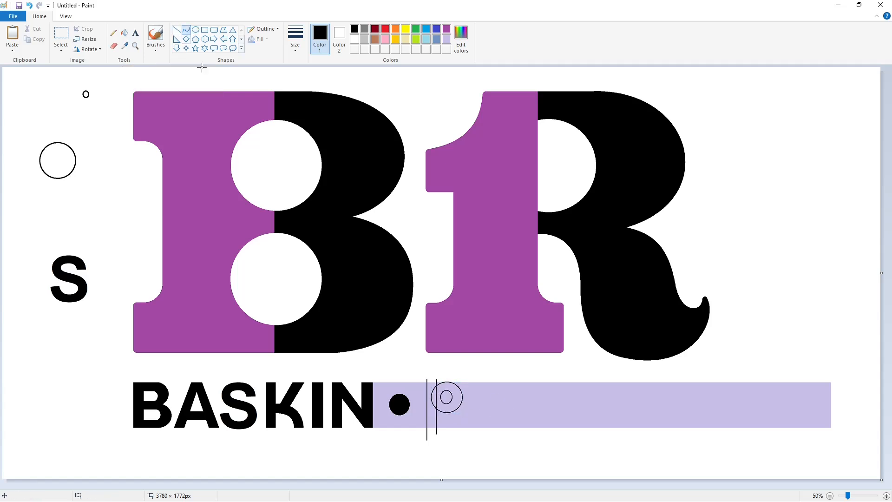
drag(435, 407, 458, 427)
drag(449, 414, 450, 408)
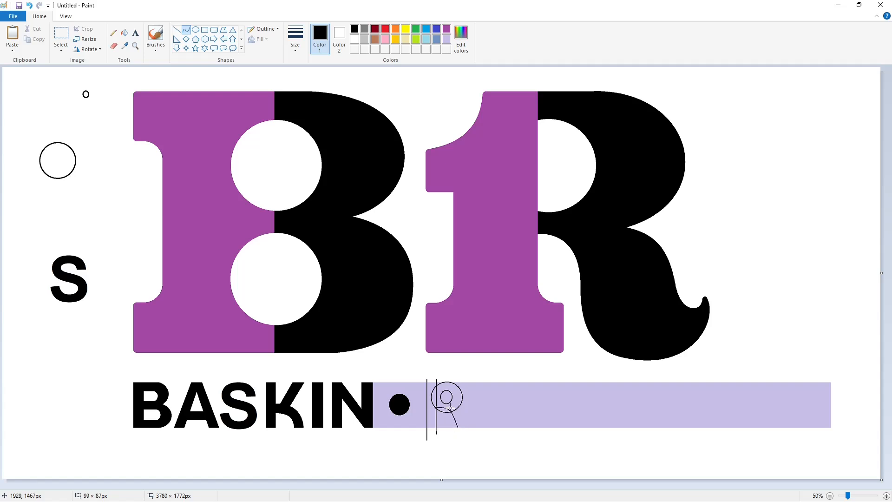
click(456, 412)
key(ctrl+KP_Add)
key(ctrl+KP_Add)
key(ctrl+KP_Add)
key(ctrl+KP_Add)
key(ctrl+KP_Add)
key(ctrl+KP_Add)
key(ctrl+KP_Add)
key(ctrl+KP_Add)
key(ctrl+KP_Add)
key(ctrl+KP_Add)
key(ctrl+KP_Add)
key(ctrl+KP_Add)
key(ctrl+KP_Add)
key(ctrl+KP_Add)
key(ctrl+KP_Add)
key(ctrl+KP_Add)
key(ctrl+KP_Add)
key(ctrl+KP_Add)
key(ctrl+KP_Add)
key(ctrl+KP_Add)
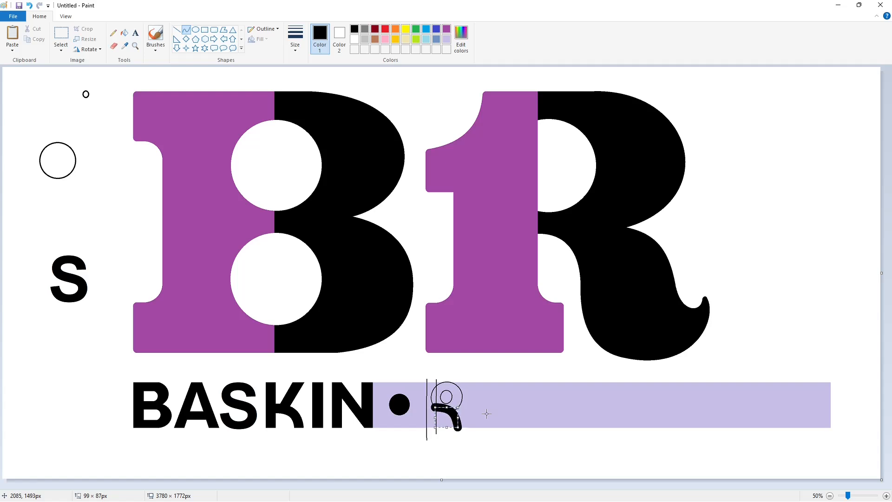
key(Down)
Step: Draw two thin black horizontal lines from the inner circle's upper and lower edges back into the R's stem
click(124, 32)
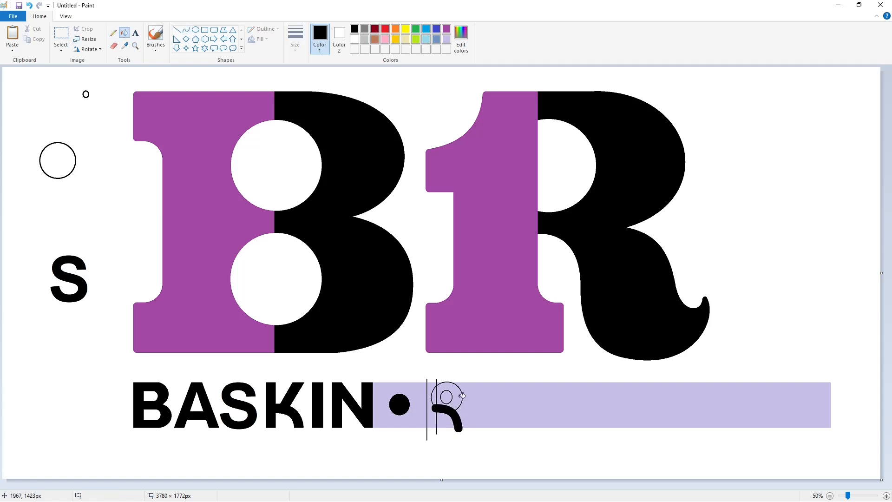
click(885, 496)
scroll(426, 475, down, 7)
drag(414, 485, 626, 485)
click(177, 29)
click(295, 39)
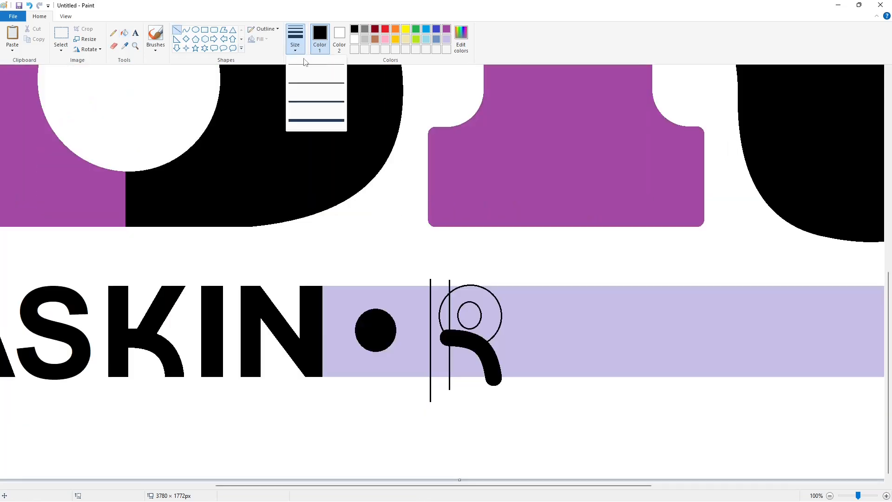
click(312, 83)
drag(470, 302, 435, 302)
click(515, 298)
drag(471, 329, 439, 329)
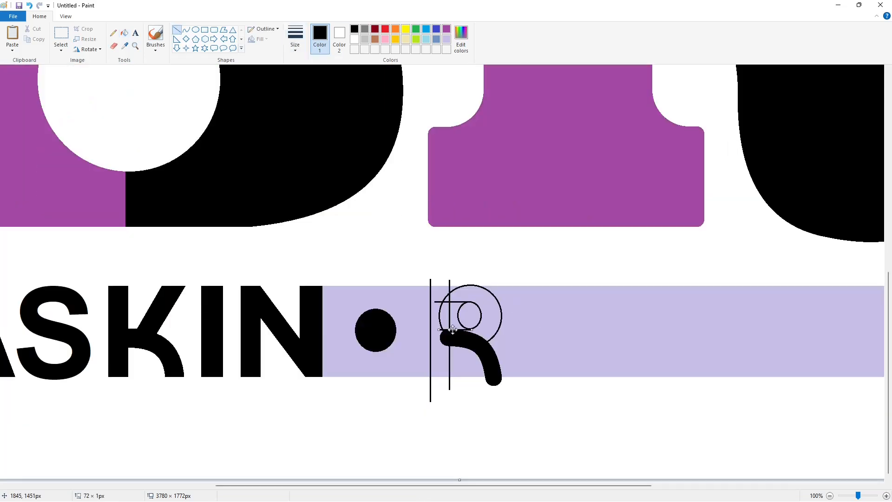
click(540, 320)
Step: Fill the R's stem with black, try filling its bowl as well, and undo the bowl fills
click(439, 293)
click(453, 294)
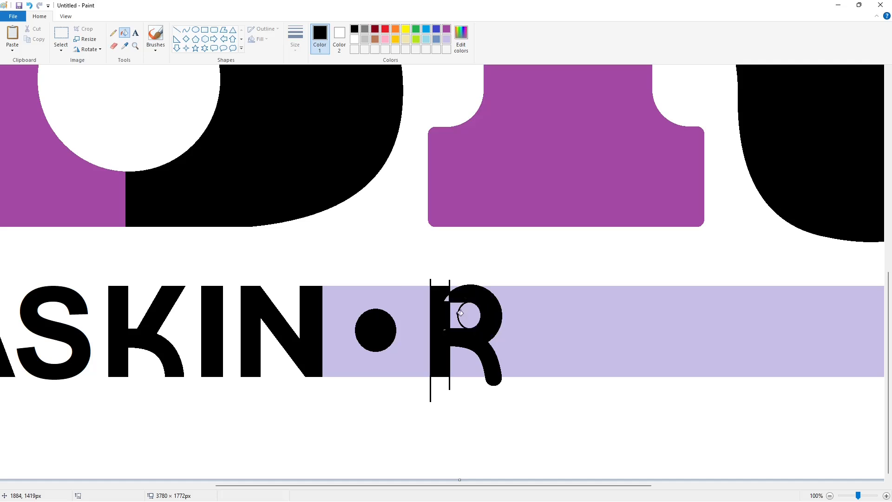
click(454, 310)
key(ctrl+z)
key(ctrl+z)
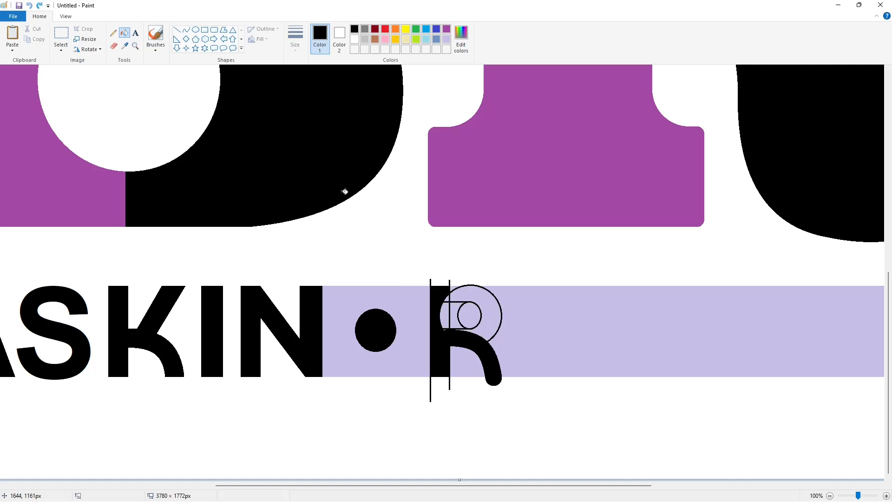
Step: Cover the stem-side half of the R's inner circle with lavender to open the counter, and fill the bowl with black
click(177, 29)
click(447, 39)
drag(457, 304, 470, 303)
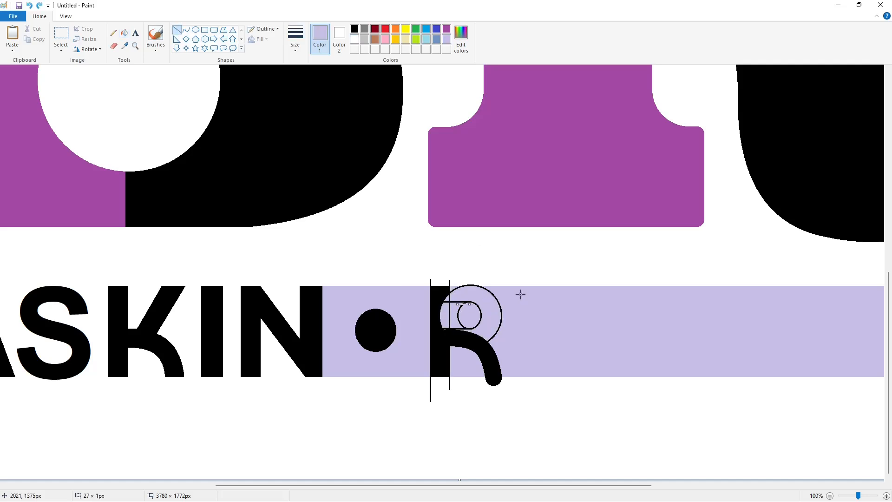
click(124, 33)
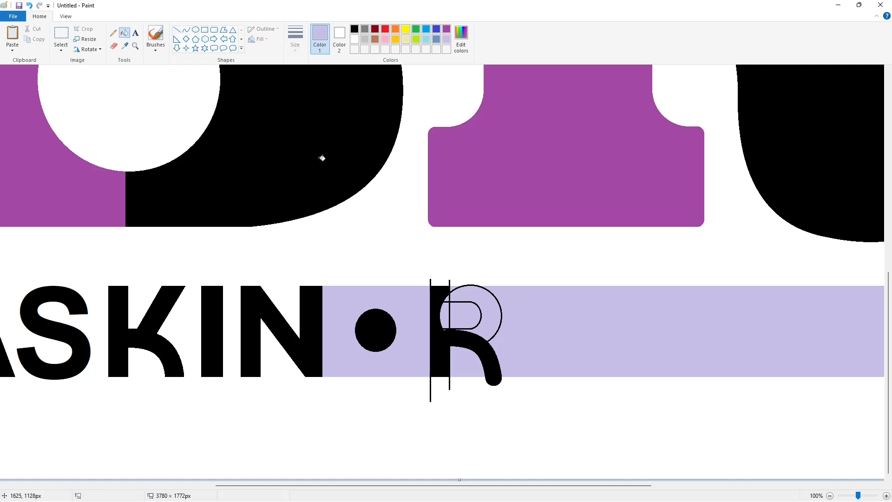
click(354, 29)
click(446, 307)
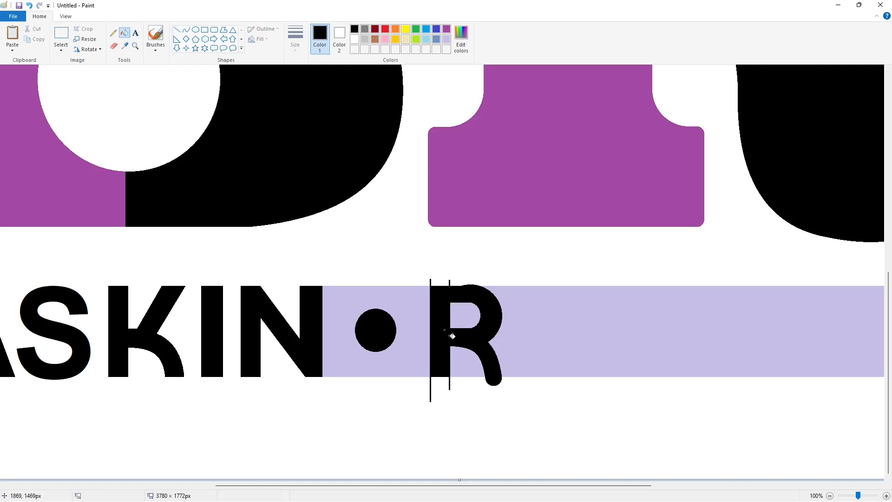
Step: Draw white lines along the bar's upper and lower edges across the R's overshooting strokes
click(176, 29)
click(354, 38)
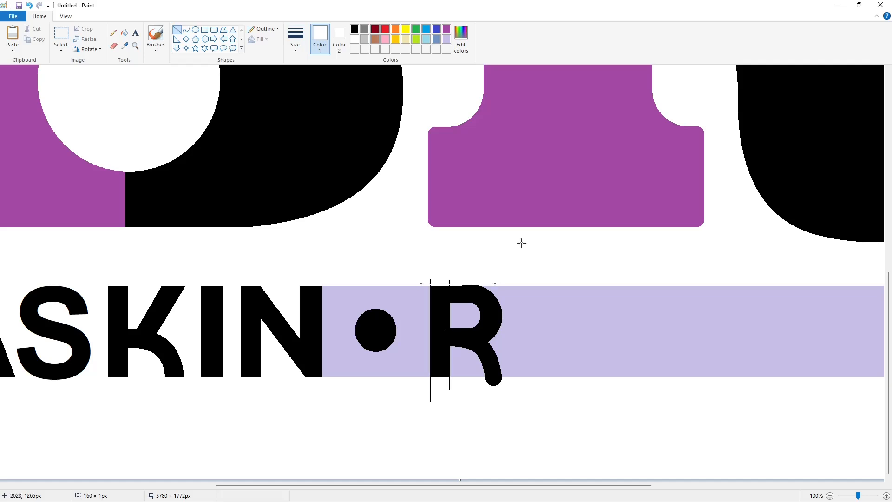
drag(424, 377, 503, 378)
Step: Fill the lavender areas around the dot and inside the R, plus the R's leftover stroke ends, with white
click(125, 33)
click(410, 356)
click(463, 366)
click(493, 381)
click(475, 315)
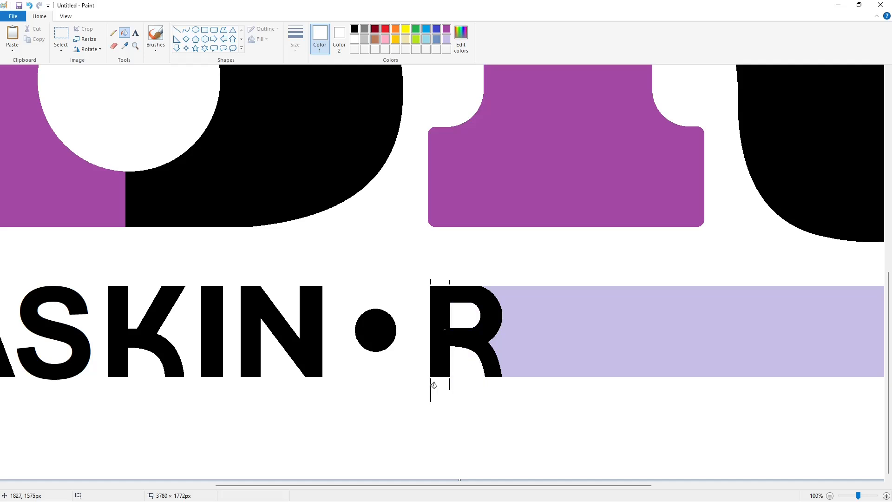
click(431, 388)
Step: Touch up the small gap in the R's stem junction with the black Pencil at its thickest size
click(113, 33)
click(295, 45)
click(318, 122)
click(355, 29)
click(445, 330)
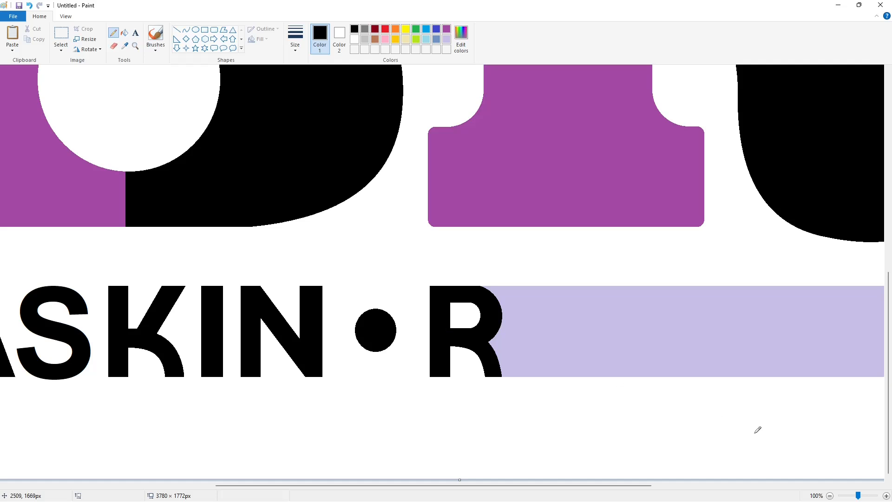
Step: Draw a black circular letter O after the R, thicken its outline to match the lettering, and nudge it into place
scroll(757, 430, down, 2)
click(196, 29)
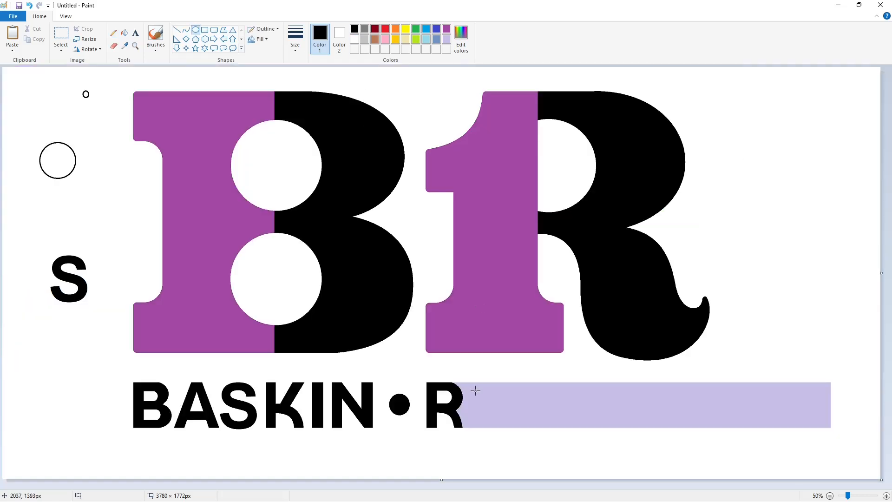
drag(475, 390, 510, 423)
mouse_move(497, 406)
mouse_down()
mouse_move(492, 425)
mouse_move(510, 412)
mouse_up()
key(ctrl+plus)
key(ctrl+plus)
key(ctrl+plus)
key(ctrl+plus)
key(ctrl+plus)
key(ctrl+plus)
key(ctrl+plus)
key(ctrl+plus)
key(ctrl+plus)
key(ctrl+plus)
key(ctrl+plus)
key(ctrl+plus)
key(ctrl+plus)
key(ctrl+plus)
key(ctrl+plus)
key(ctrl+plus)
key(ctrl+plus)
key(ctrl+plus)
key(ctrl+plus)
key(ctrl+plus)
key(Up)
key(Left)
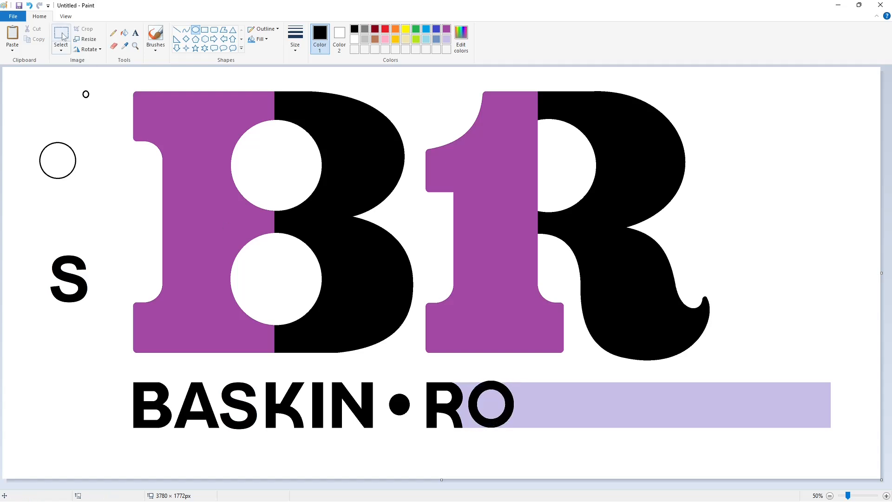
Step: Copy the small B from BASKIN and place two copies side by side after the O
click(61, 35)
drag(112, 362, 173, 460)
key(ctrl+c)
key(ctrl+v)
drag(25, 110, 522, 406)
key(ctrl+v)
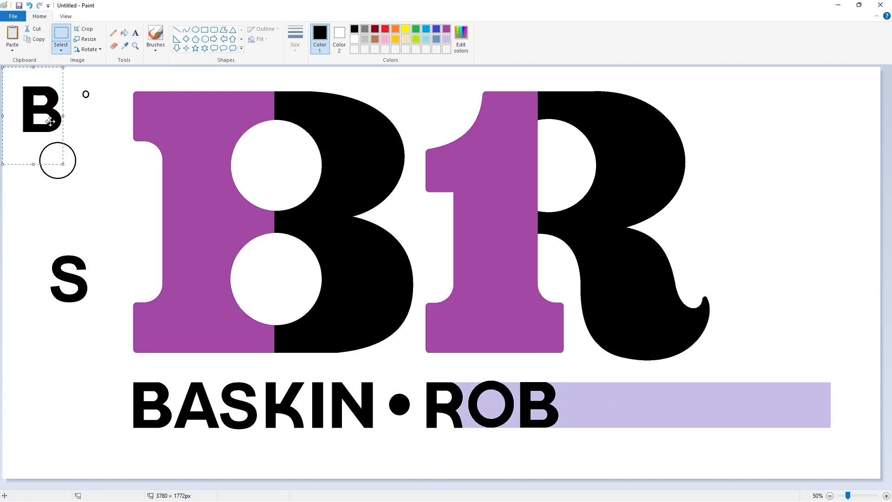
drag(47, 117, 582, 405)
click(639, 442)
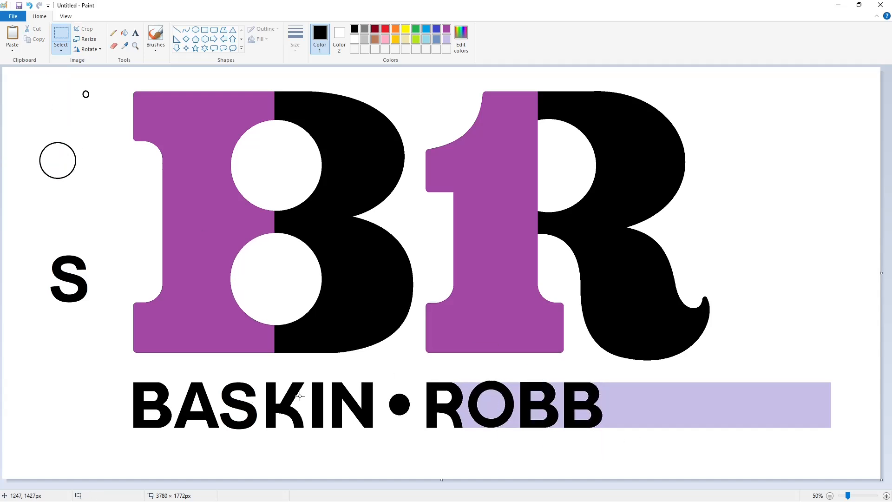
Step: Copy the letter I from BASKIN, place it after the second B, and nudge it closer
drag(308, 370, 329, 456)
key(ctrl+c)
key(ctrl+v)
drag(13, 102, 615, 406)
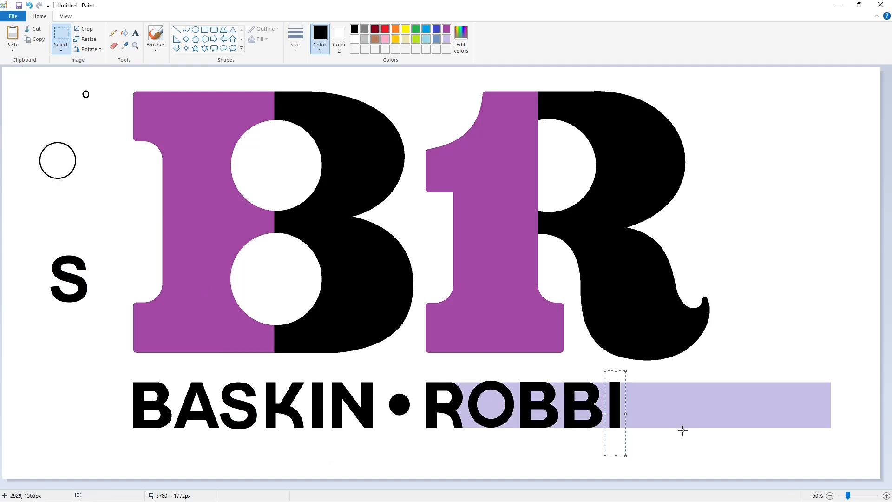
key(Left)
key(Left)
key(Left)
key(Left)
key(Left)
key(Left)
click(676, 430)
Step: Copy the letter N from BASKIN and place it after the new I
drag(329, 370, 377, 458)
key(ctrl+c)
key(ctrl+v)
drag(19, 99, 648, 406)
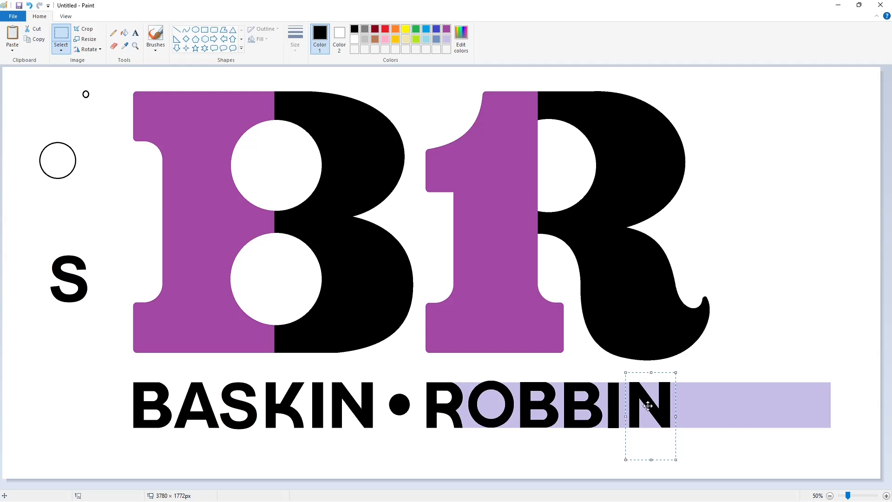
click(734, 420)
Step: Copy the spare S beside the logo and place it after the N to complete ROBBINS
drag(30, 217, 109, 337)
key(ctrl+c)
key(ctrl+v)
drag(39, 127, 689, 402)
click(790, 422)
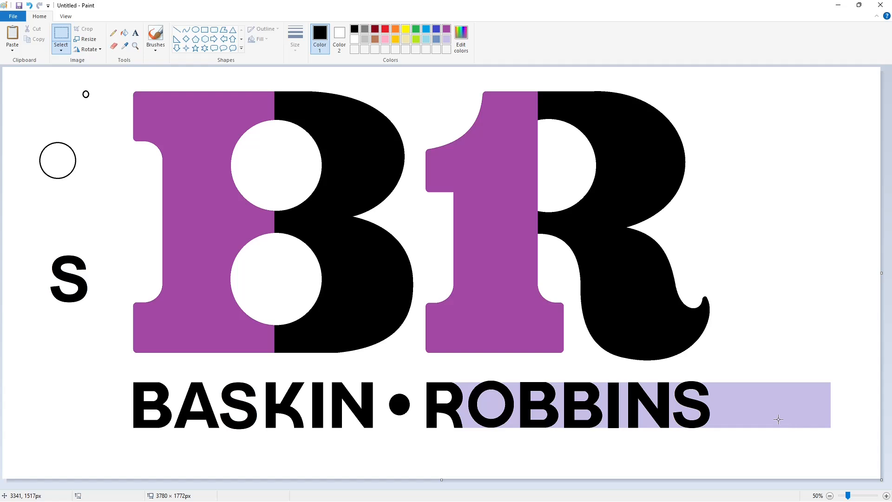
Step: Fill all remaining lavender areas in and around the ROBBINS letters with white
click(124, 33)
click(354, 39)
click(466, 405)
click(490, 404)
click(516, 403)
click(538, 396)
click(542, 413)
click(581, 396)
click(651, 391)
click(644, 417)
click(673, 410)
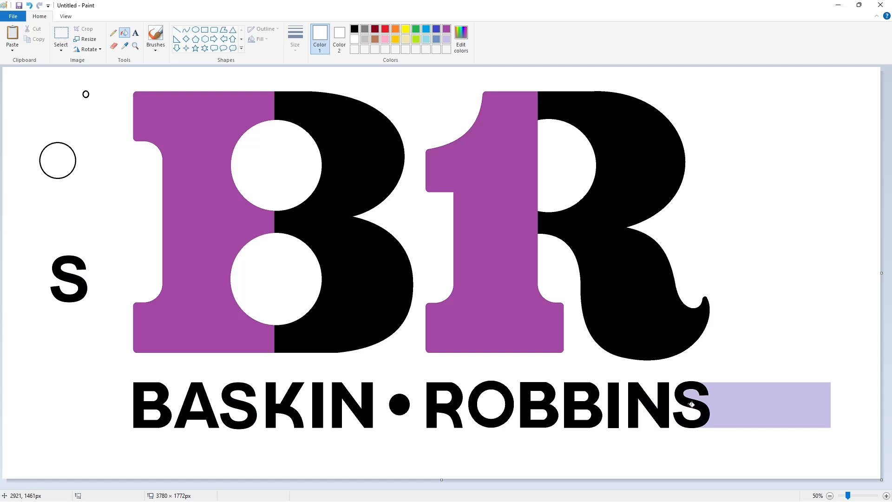
click(717, 407)
Step: Cover the spare S and the two helper circles beside the logo with a solid white rectangle
click(77, 261)
click(204, 30)
click(261, 41)
click(265, 61)
mouse_move(23, 79)
mouse_down()
mouse_move(62, 222)
mouse_move(107, 327)
mouse_up()
click(299, 282)
Step: Mix a custom dark brown by lowering the luminosity of the palette's brown
click(375, 39)
click(461, 40)
drag(545, 249, 545, 261)
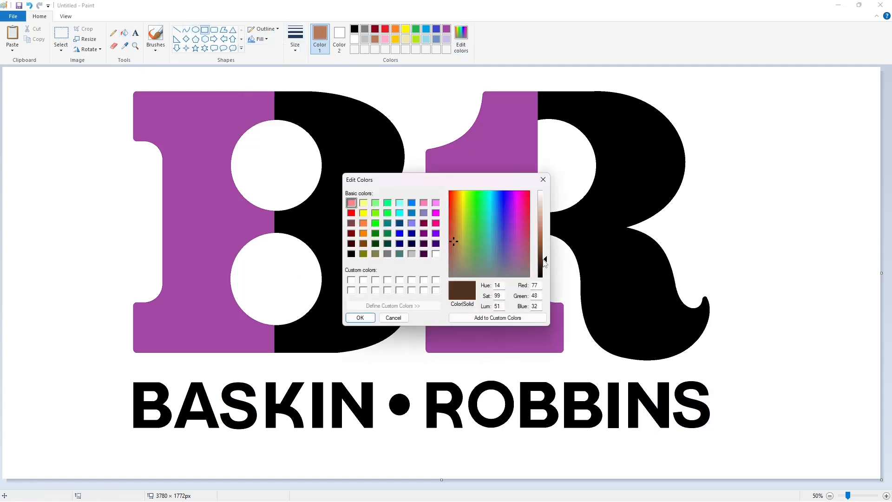
click(359, 318)
Step: Mix a custom bright pink, starting from the palette's red, and activate the Fill tool
click(385, 29)
click(461, 40)
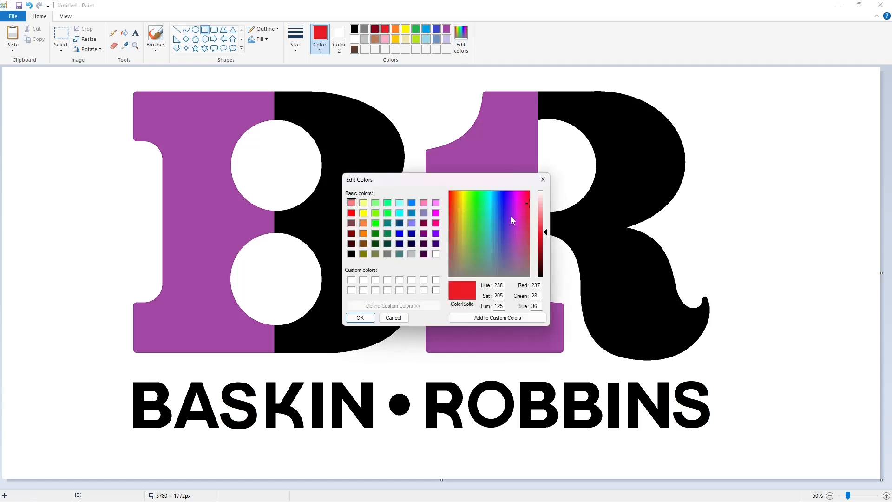
click(521, 207)
drag(520, 207, 520, 192)
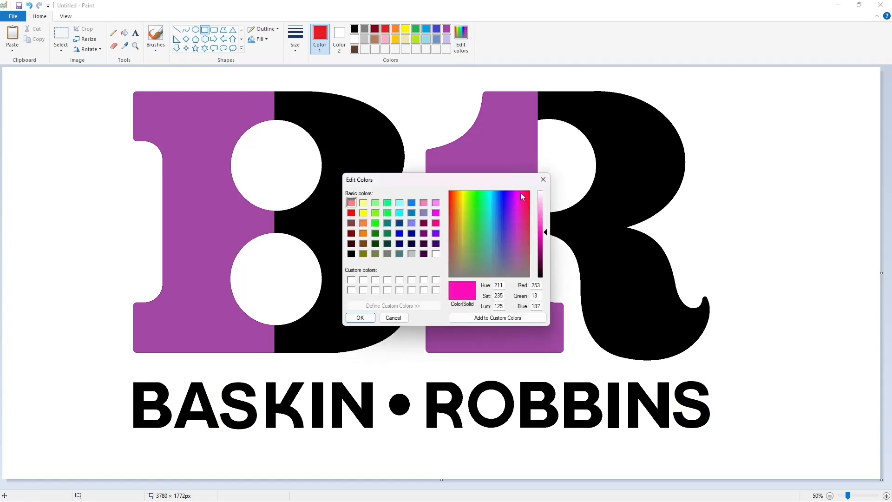
click(546, 221)
click(360, 317)
click(124, 33)
click(180, 188)
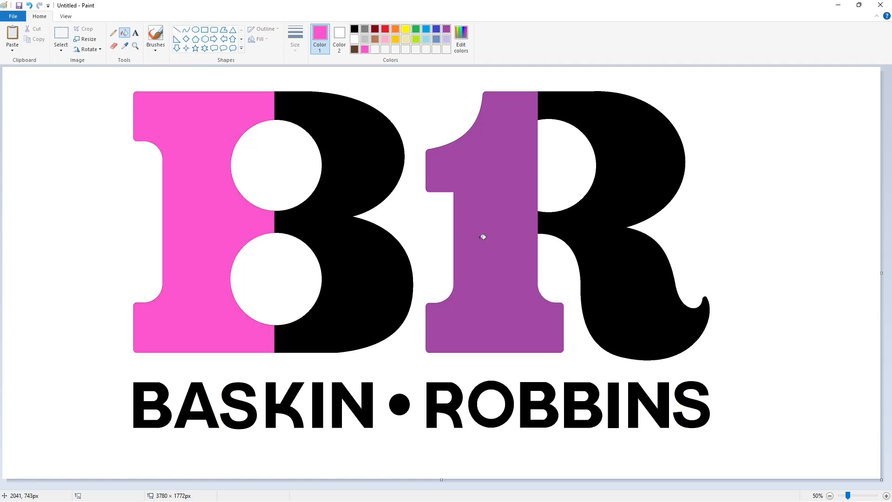
click(483, 235)
key(ctrl+z)
key(ctrl+z)
Step: Fill the large B's black half, the purple 1, and the dot between the words with the custom pink
click(354, 259)
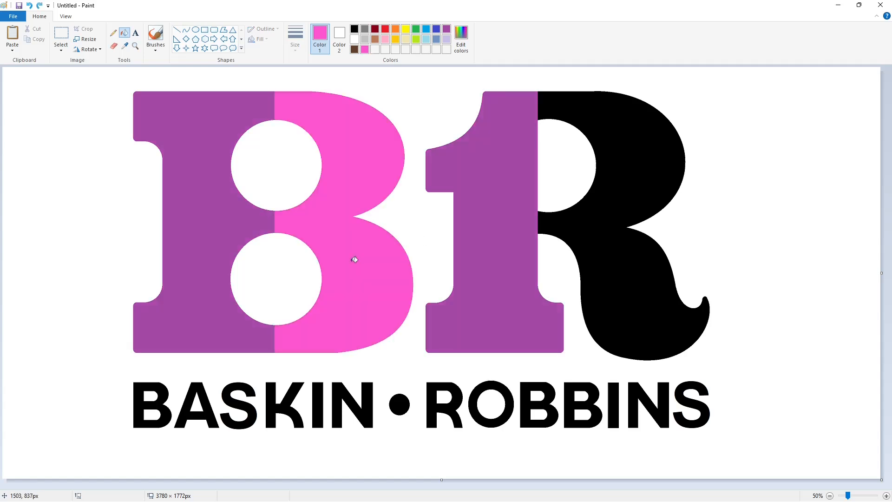
click(488, 259)
click(404, 398)
Step: Fill the large B's purple half with the custom brown and mix a slightly darker brown for it
click(354, 49)
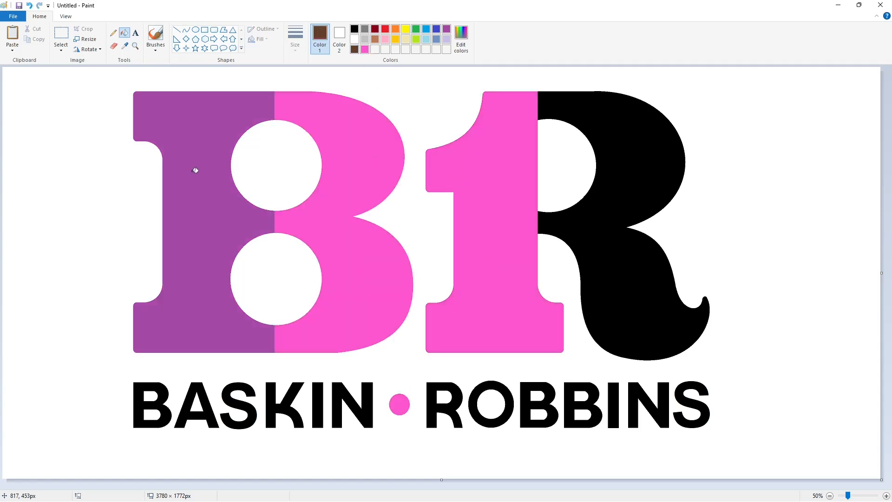
click(194, 169)
click(461, 35)
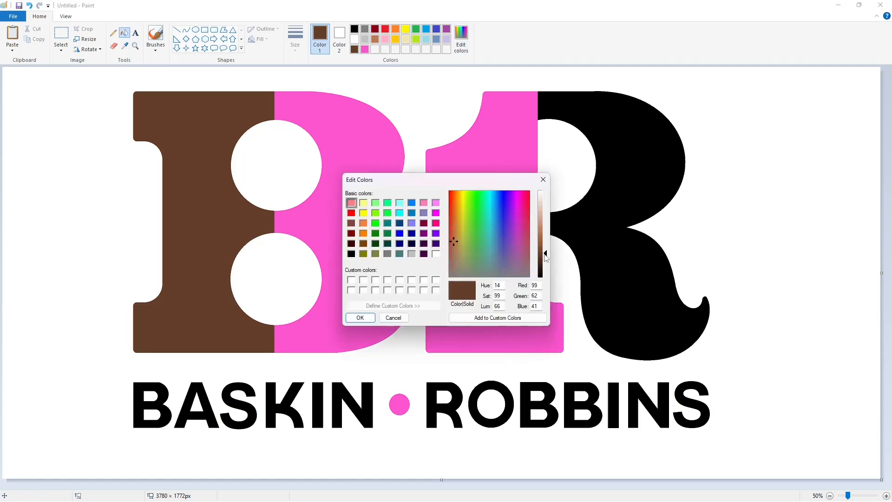
click(393, 317)
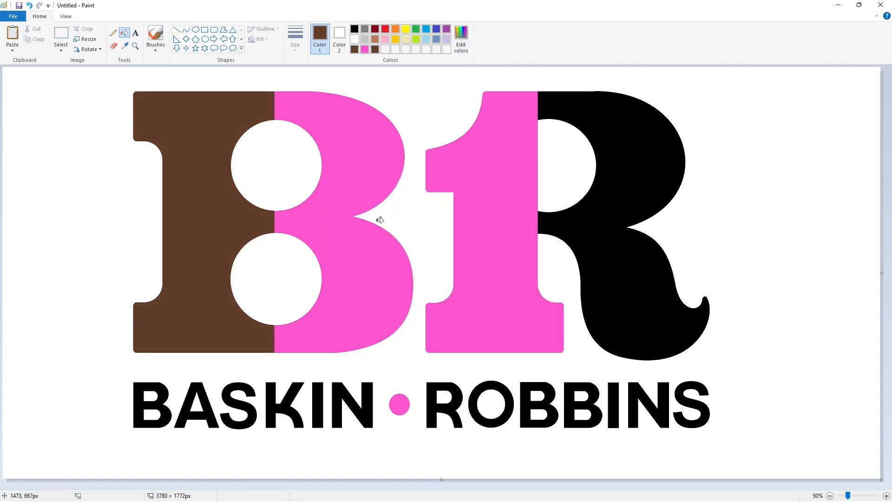
Step: Fill the black part of the large R and all letters of BASKIN with the darker brown
click(621, 207)
click(168, 390)
click(192, 387)
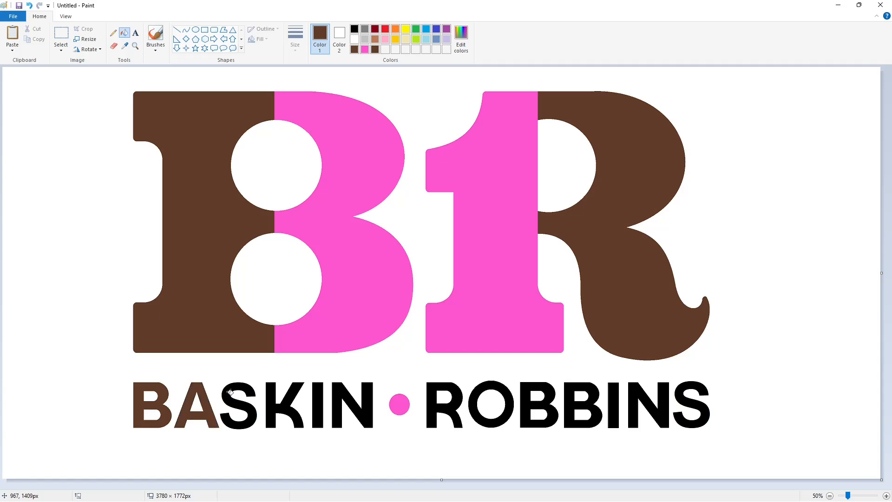
click(230, 391)
click(270, 393)
click(316, 398)
click(337, 396)
Step: Fill every letter of ROBBINS with the same dark brown
click(432, 402)
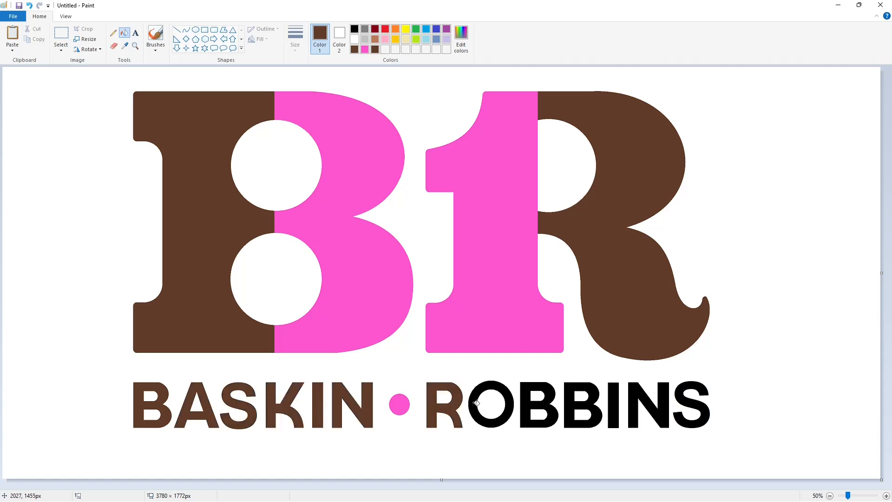
click(477, 403)
click(527, 404)
click(570, 403)
click(613, 404)
click(627, 404)
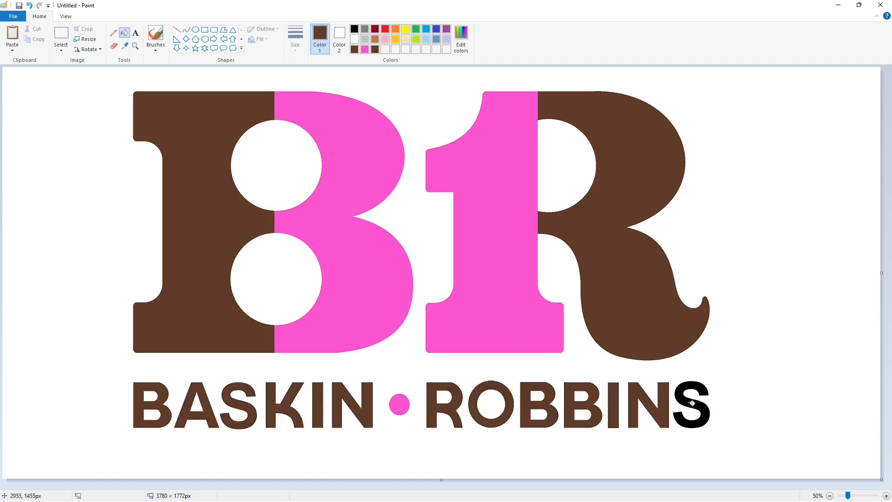
click(691, 403)
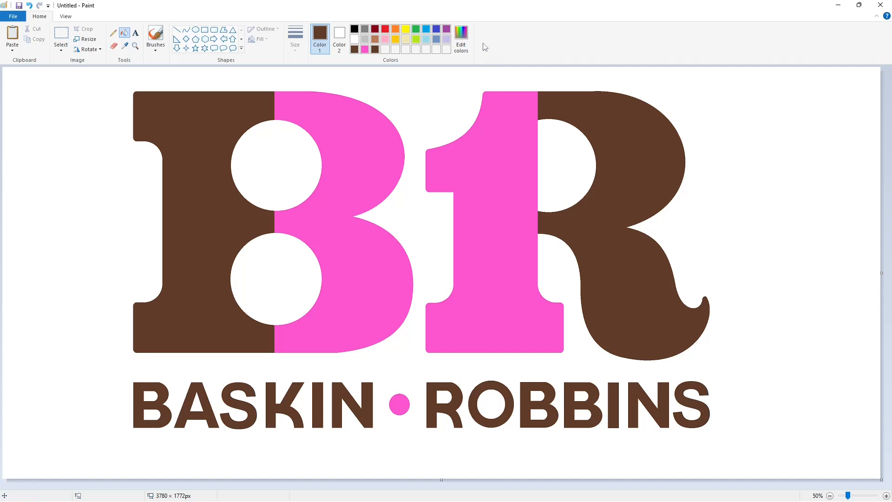